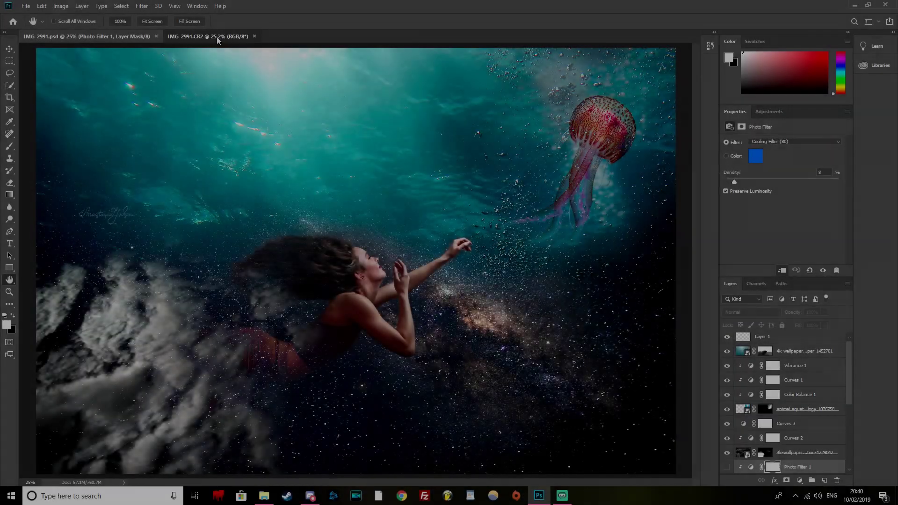
Step: Switch to the IMG_2991.CR2 document showing the raw studio photo of the woman
click(217, 37)
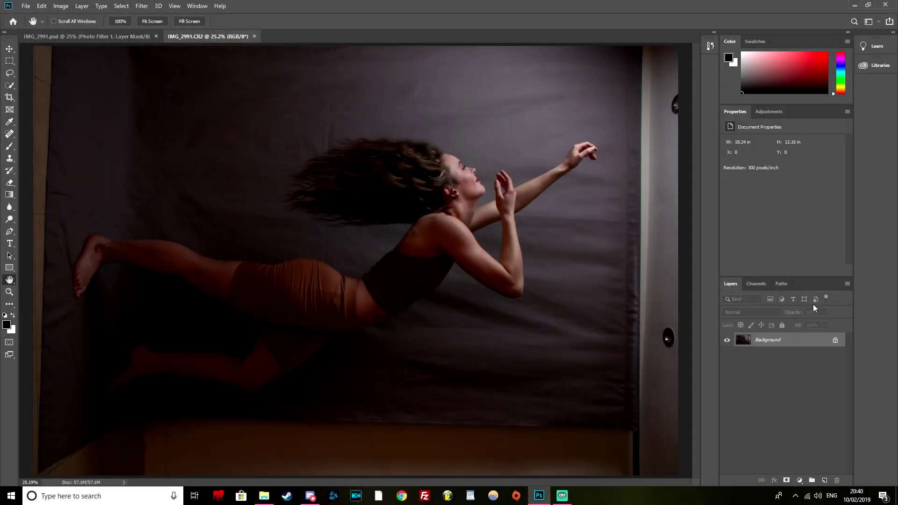
Step: Unlock the Background layer and mask out everything except the woman using Select Subject
click(835, 341)
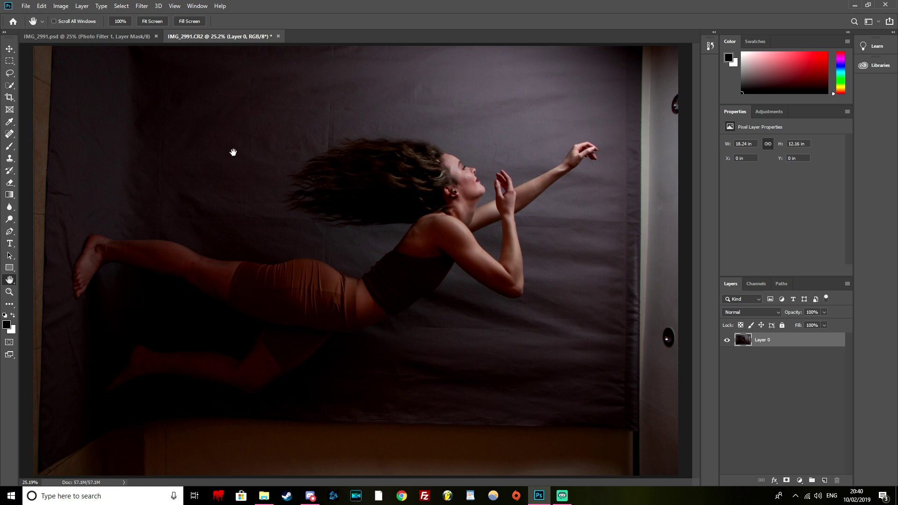
click(9, 86)
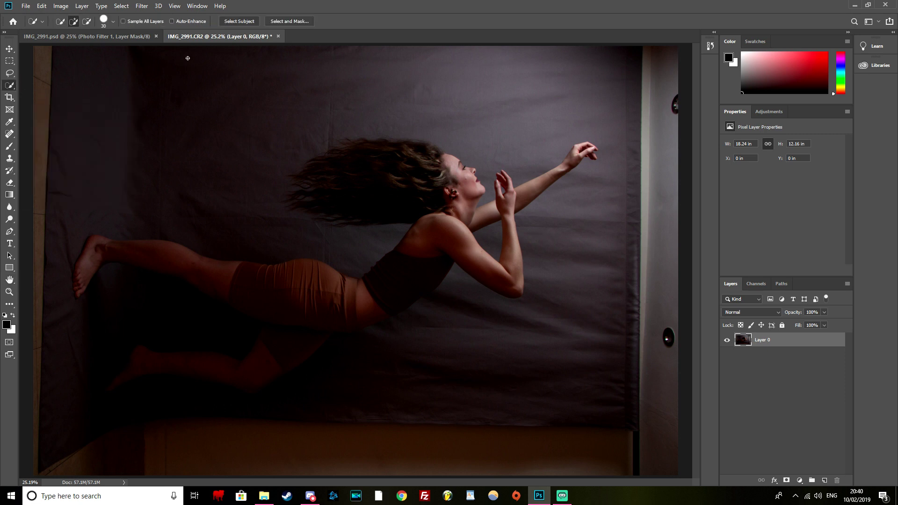
click(244, 22)
click(786, 481)
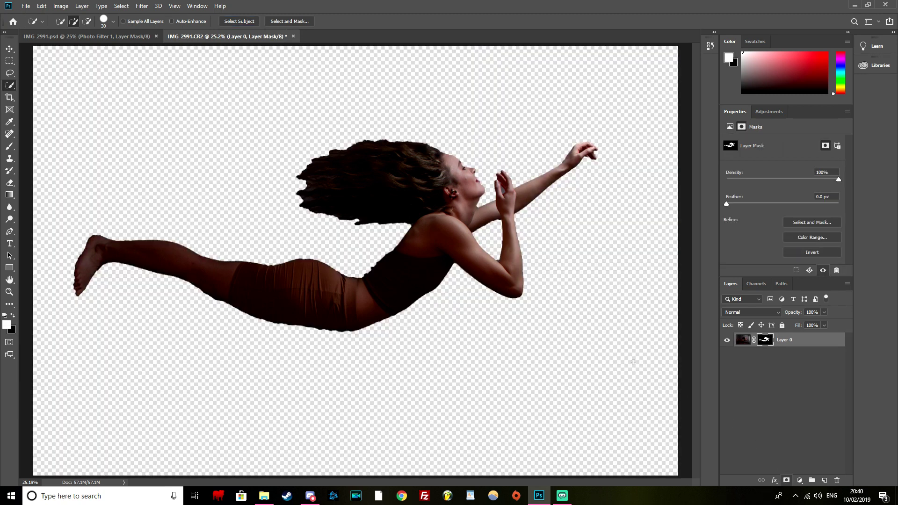
Step: Paint on the mask with an 85% opacity brush to restore the soft shadow below the hip
click(9, 146)
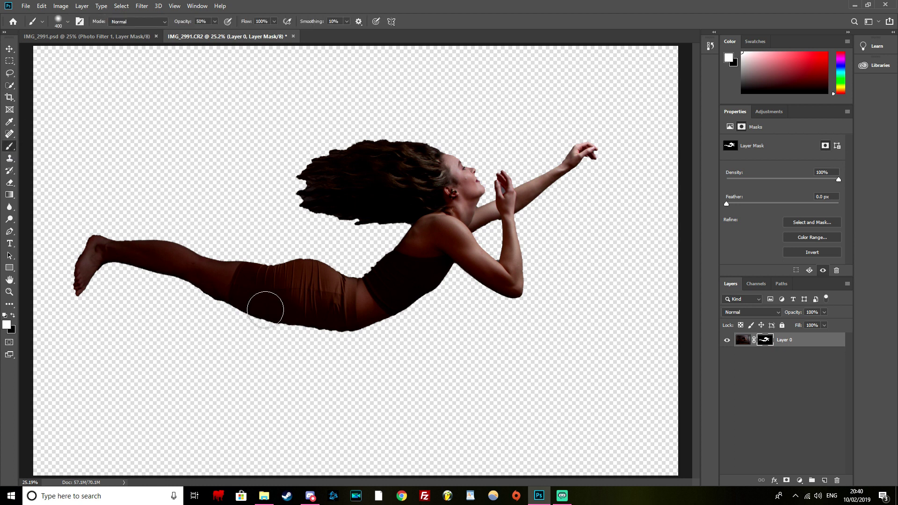
click(214, 21)
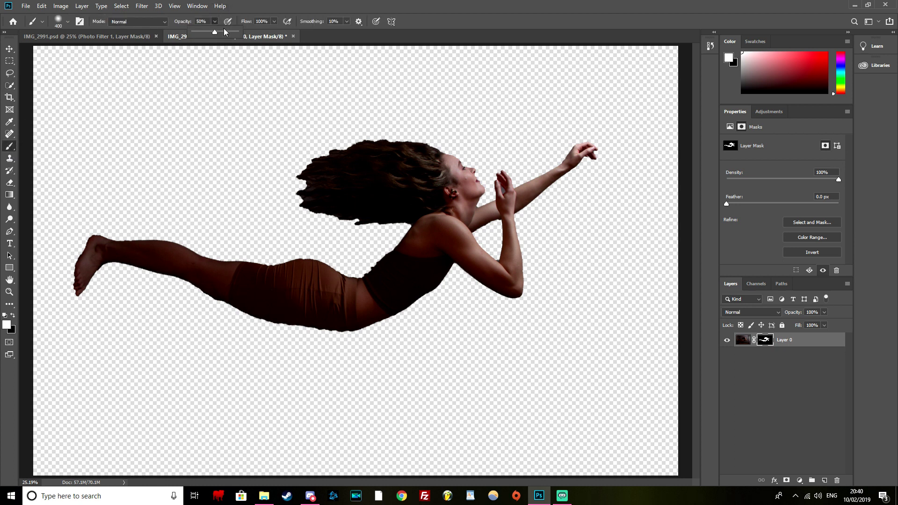
click(230, 32)
mouse_move(299, 337)
mouse_down()
mouse_move(270, 355)
mouse_move(327, 315)
mouse_move(252, 371)
mouse_move(179, 351)
mouse_move(295, 321)
mouse_move(161, 361)
mouse_move(381, 280)
mouse_move(234, 255)
mouse_move(125, 264)
mouse_move(409, 317)
mouse_move(59, 280)
mouse_up()
key(ctrl+1)
key(bracketleft)
key(bracketleft)
key(bracketleft)
key(bracketleft)
key(bracketleft)
key(bracketleft)
mouse_move(389, 333)
mouse_down()
mouse_move(200, 260)
mouse_move(33, 281)
mouse_up()
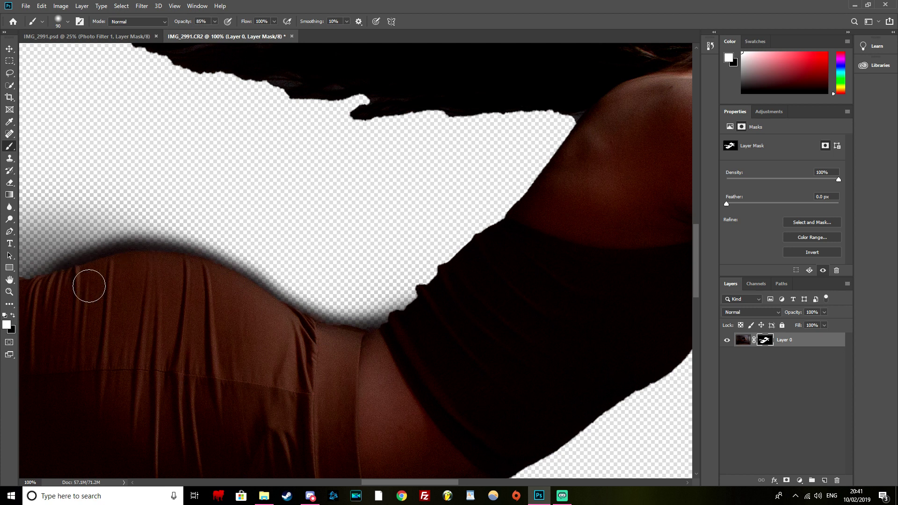
Step: Paint along the hip, lower body and waist edges on the woman's mask
drag(107, 294, 387, 296)
click(9, 146)
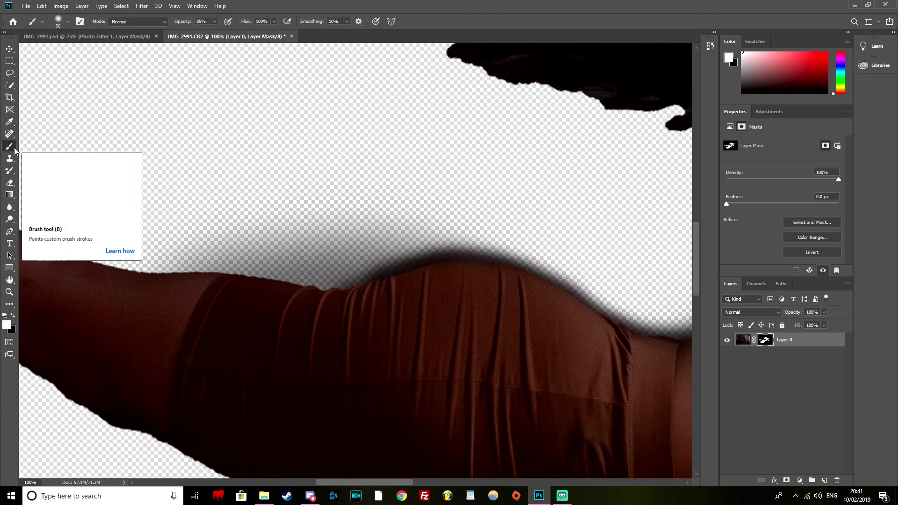
drag(307, 296, 82, 269)
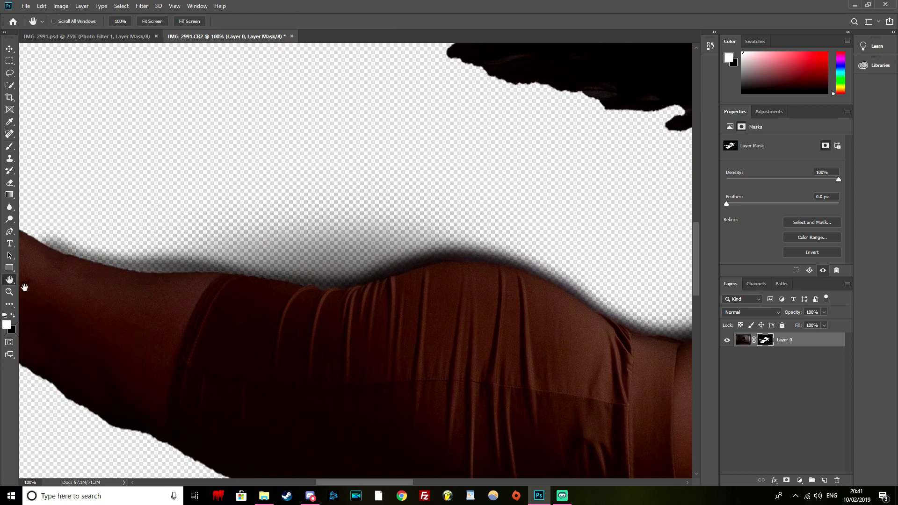
drag(281, 463, 328, 307)
drag(333, 346, 21, 180)
drag(585, 187, 117, 267)
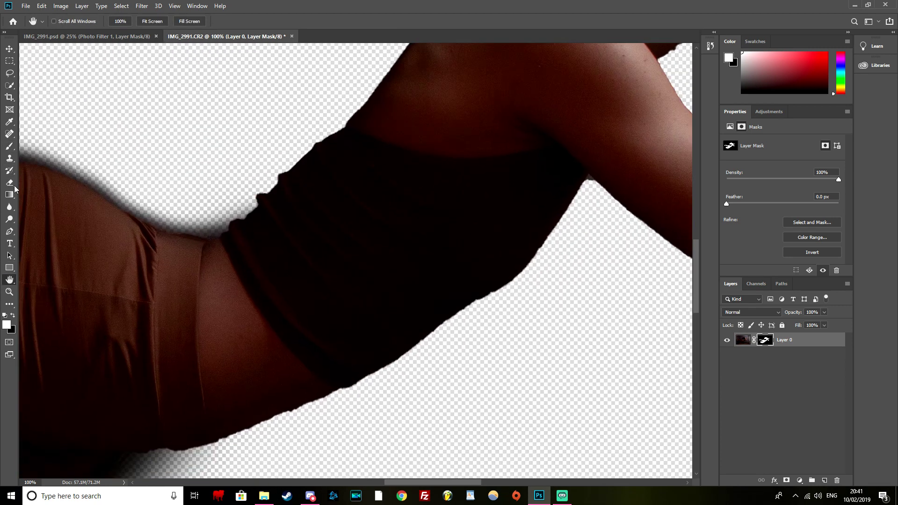
drag(188, 258, 321, 151)
drag(365, 99, 224, 220)
mouse_move(161, 454)
mouse_down()
mouse_move(389, 353)
mouse_move(608, 162)
mouse_up()
Step: Paint black with a size-40 brush to remove the halo along the torso and lower edges
key(x)
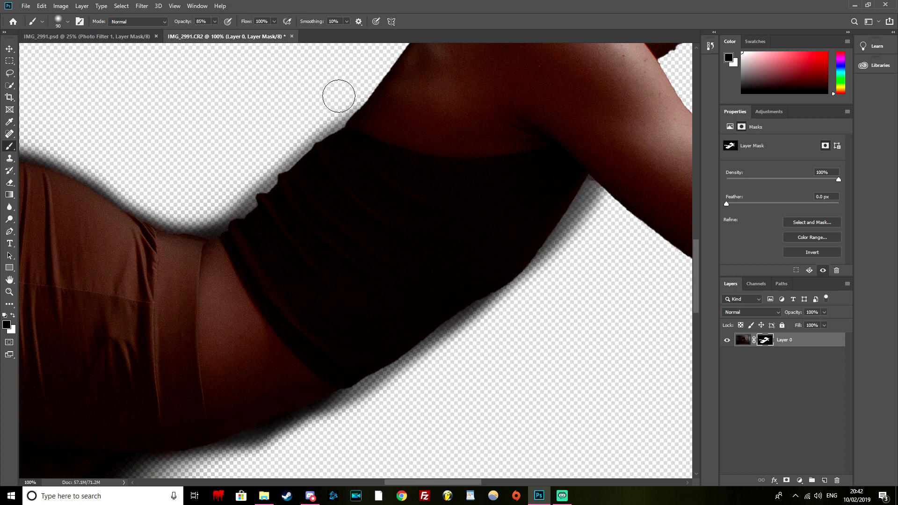
click(68, 21)
click(20, 89)
click(181, 177)
mouse_move(334, 115)
mouse_down()
mouse_move(223, 208)
mouse_move(152, 209)
mouse_move(29, 151)
mouse_up()
mouse_move(213, 452)
mouse_down()
mouse_move(403, 366)
mouse_move(501, 305)
mouse_move(592, 200)
mouse_move(606, 206)
mouse_up()
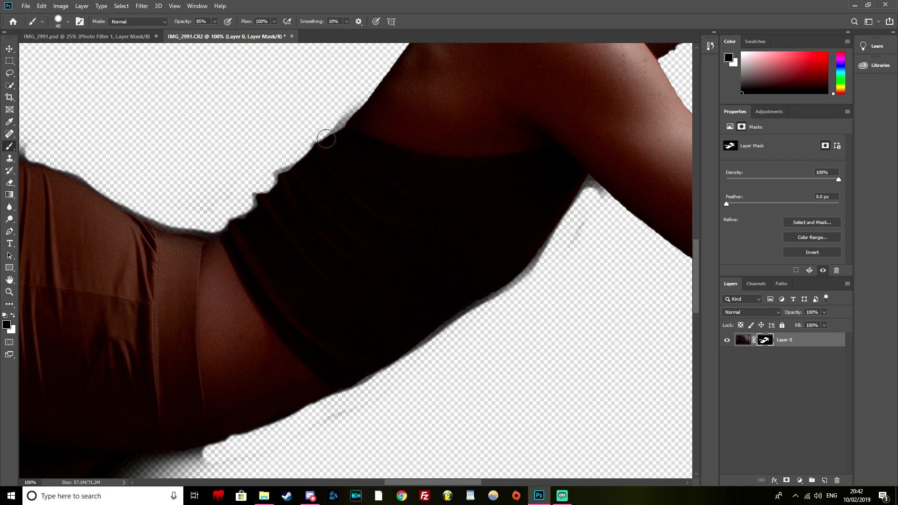
scroll(84, 167, up, 1)
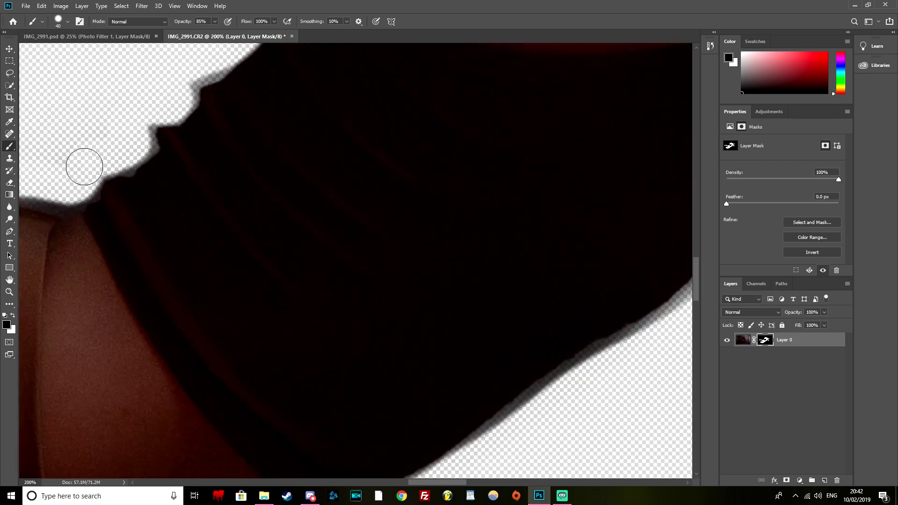
key(ctrl+0)
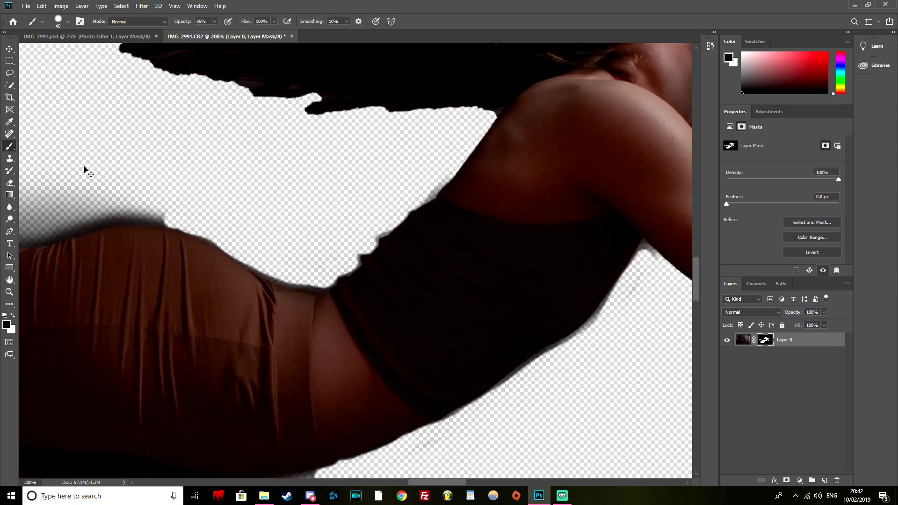
Step: Flip the starry-sky layer vertically and enlarge it slightly beyond the canvas edges
click(42, 6)
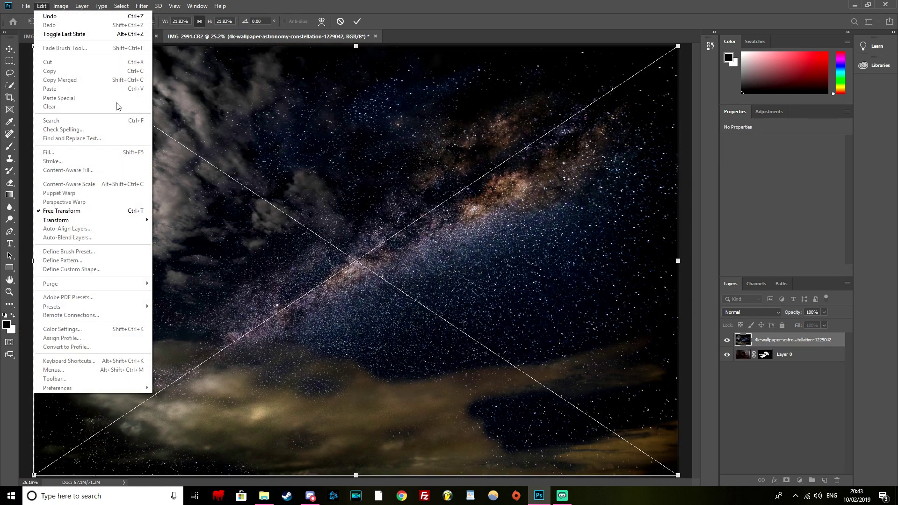
mouse_move(56, 220)
click(214, 333)
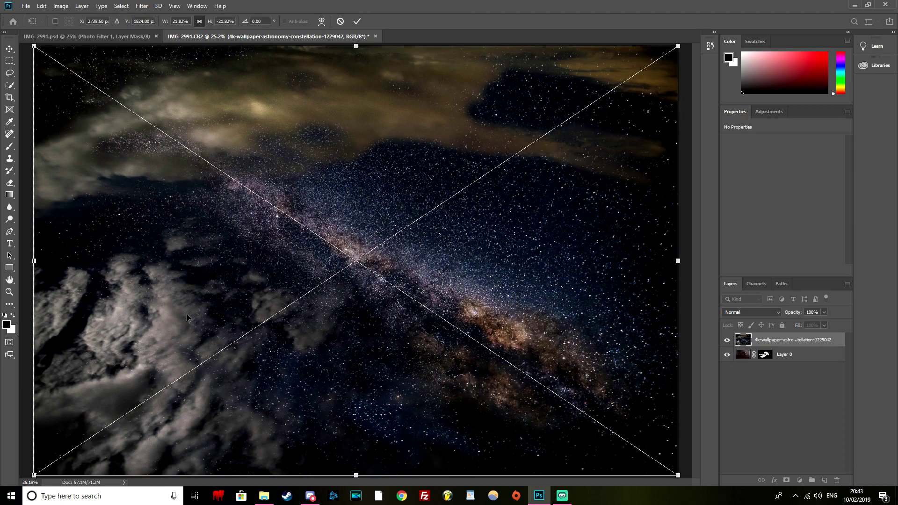
key(ctrl+minus)
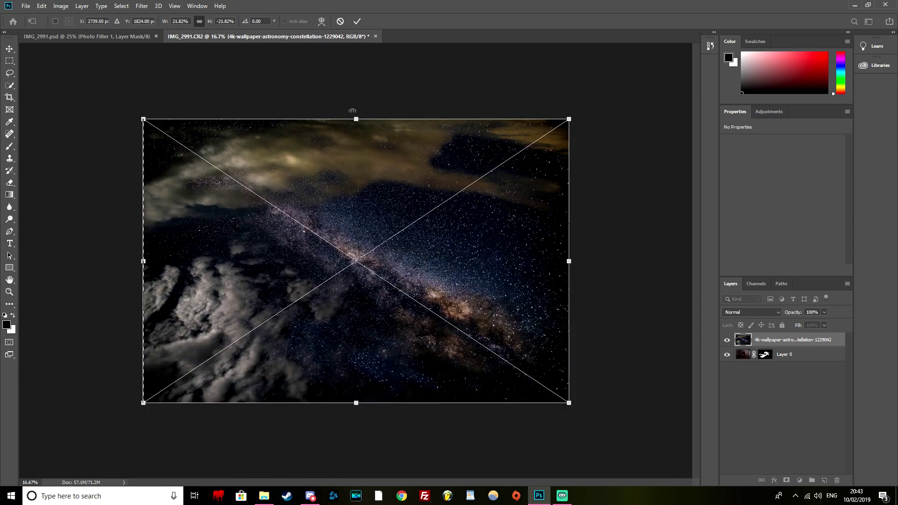
drag(568, 121, 593, 116)
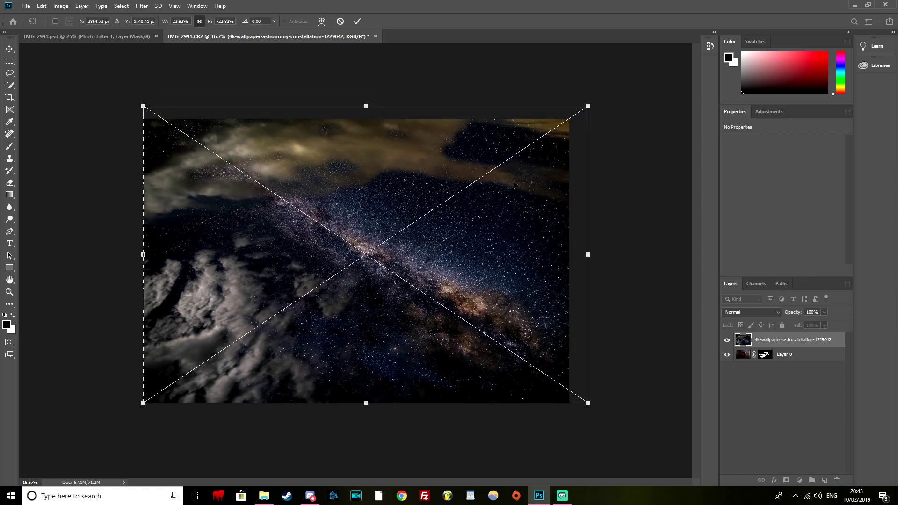
drag(477, 217, 472, 224)
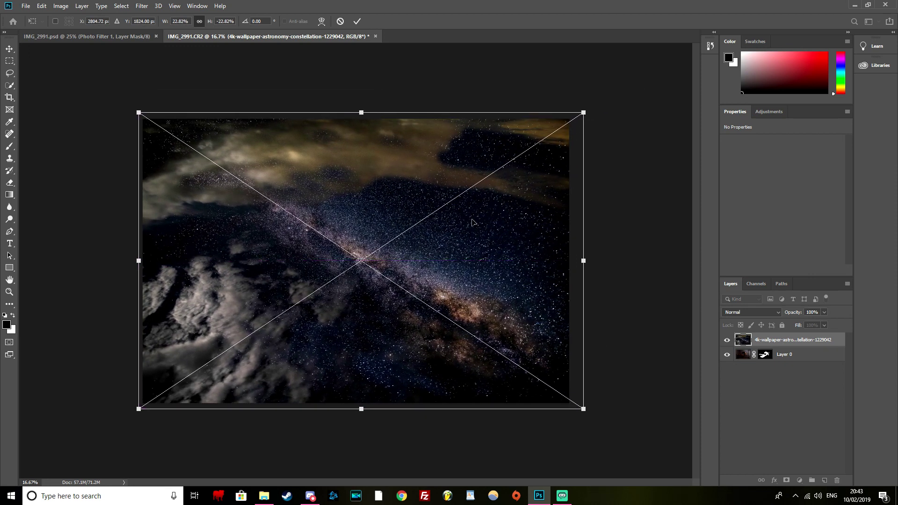
key(b)
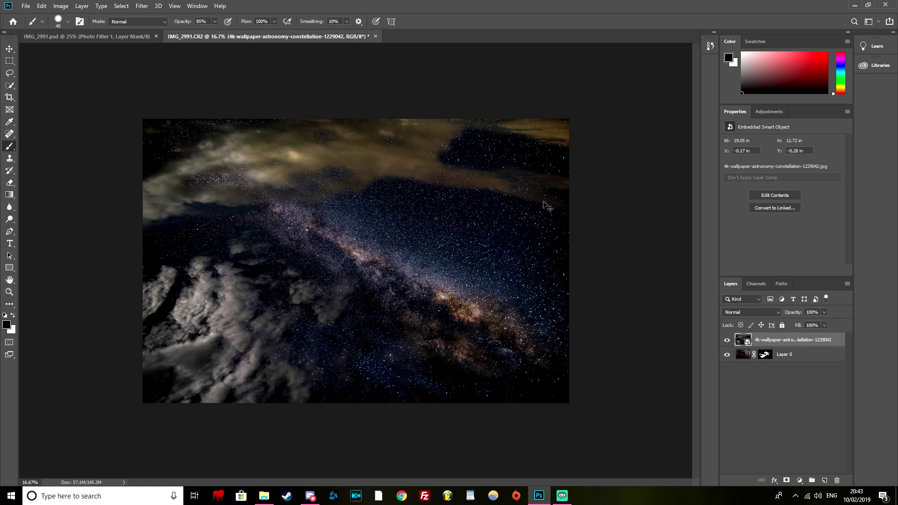
Step: Duplicate the star layer, move the original below Layer 0, and set the top copy to Lighten
key(ctrl+j)
drag(784, 354, 780, 376)
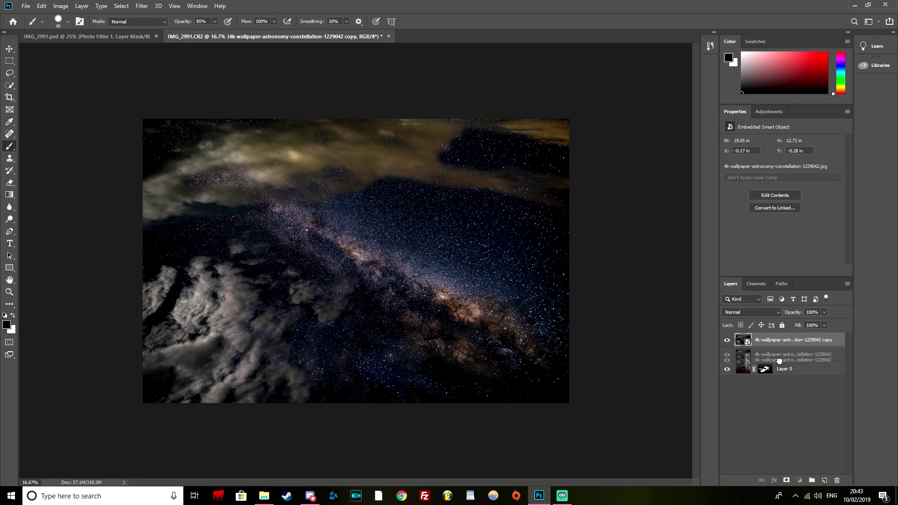
click(764, 342)
click(763, 313)
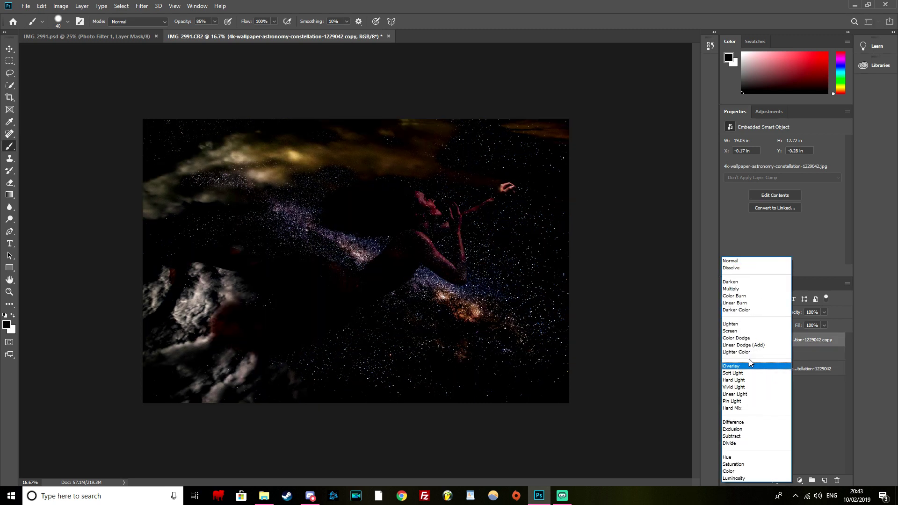
click(750, 325)
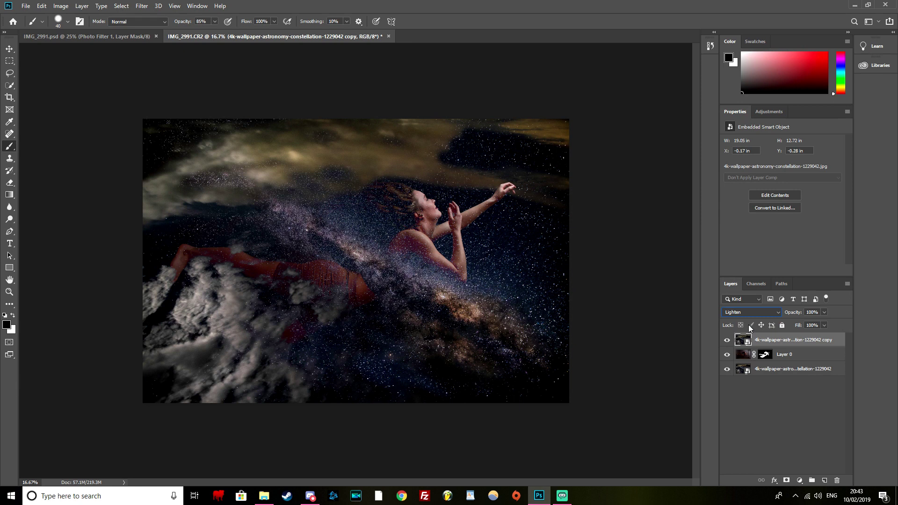
click(787, 357)
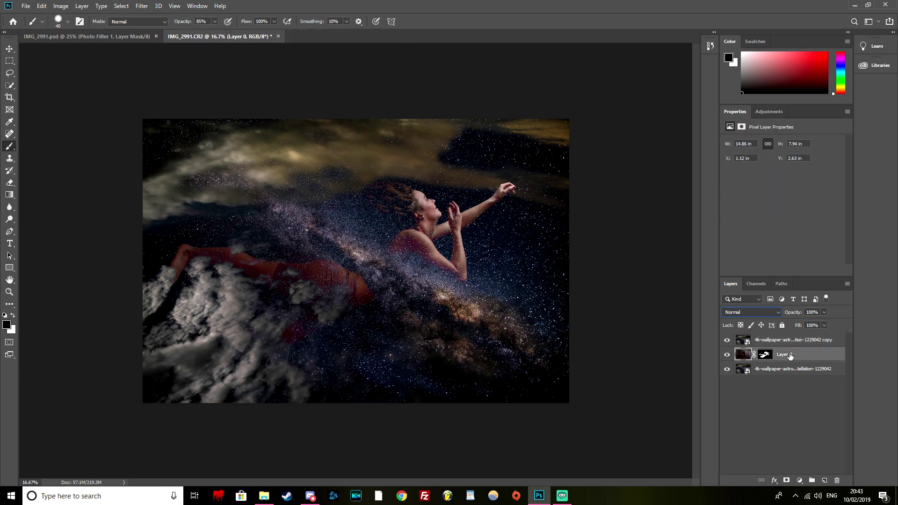
Step: Scale the woman's layer to about 78% and shift it slightly right and up
key(ctrl+t)
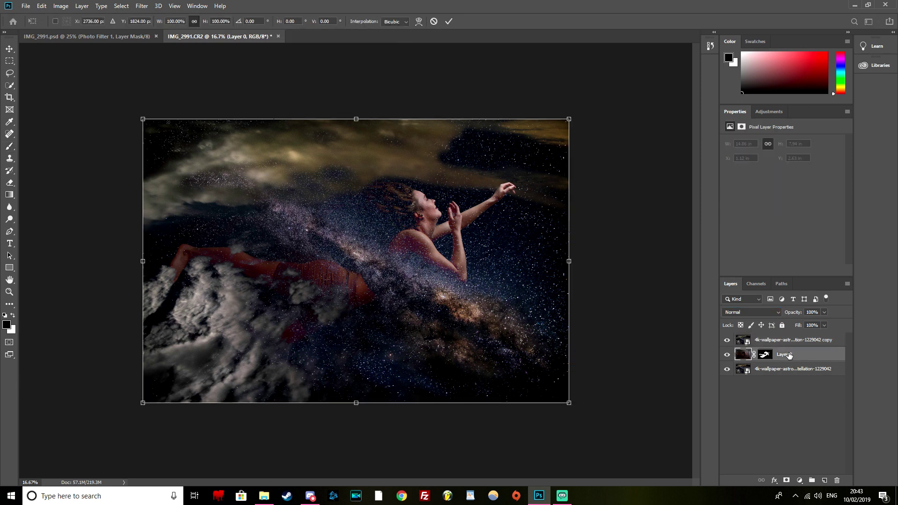
drag(570, 119, 474, 182)
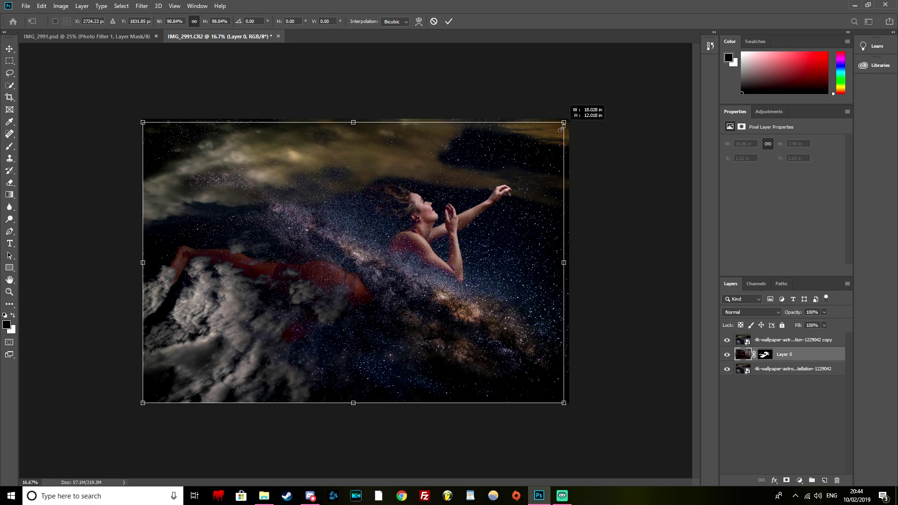
drag(397, 277, 408, 268)
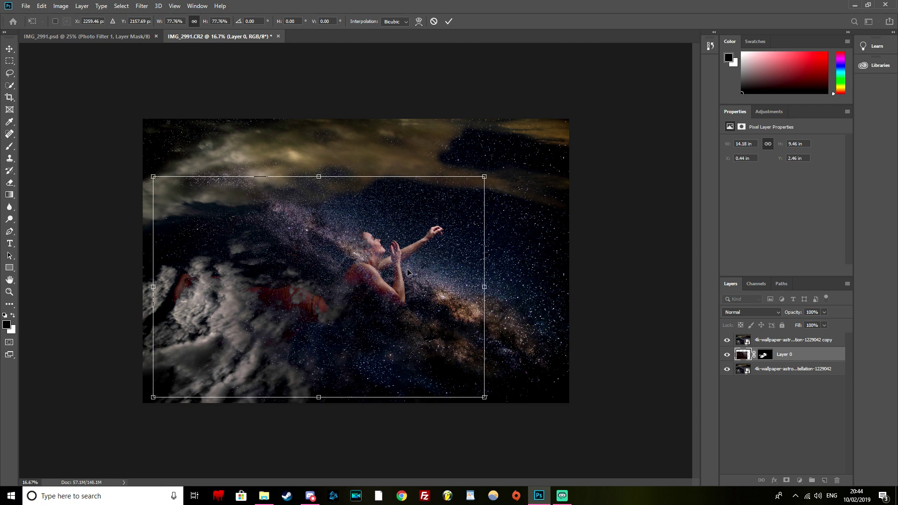
key(Return)
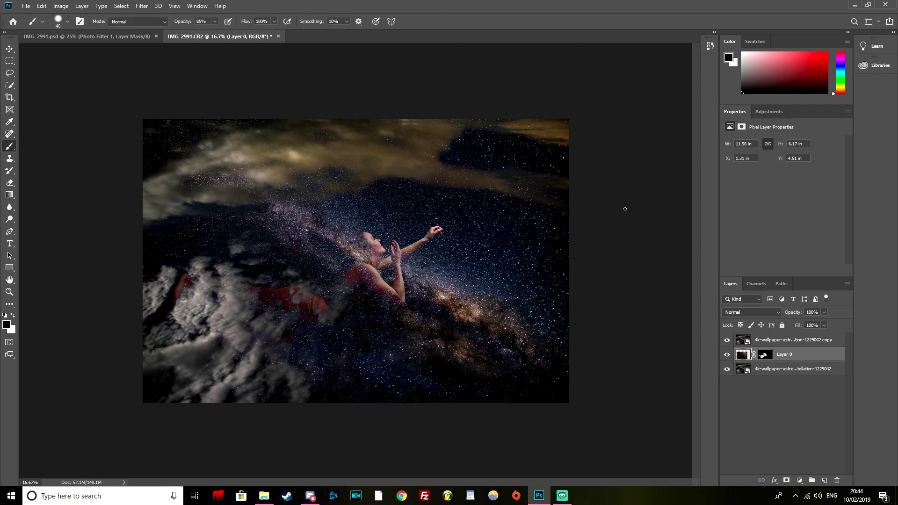
Step: Paint on Layer 0's mask with a larger brush to hide the red patch in the lower-left clouds
click(770, 356)
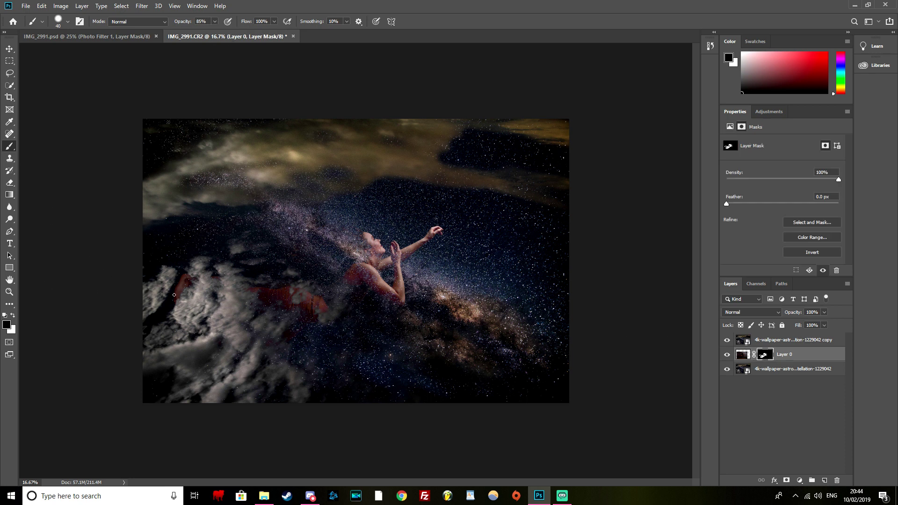
key(bracketright)
drag(180, 287, 179, 289)
Step: Scale both Milky Way star layers up together to about 111%
click(779, 373)
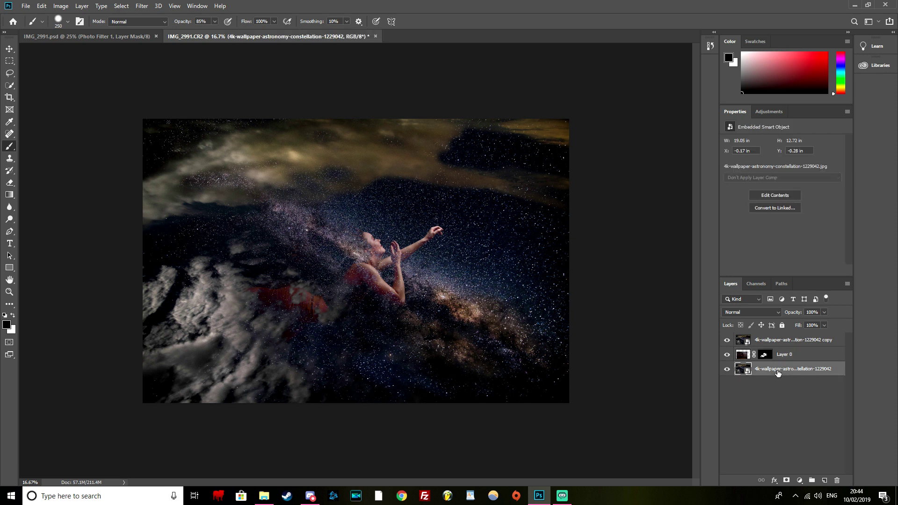
ctrl+click(778, 343)
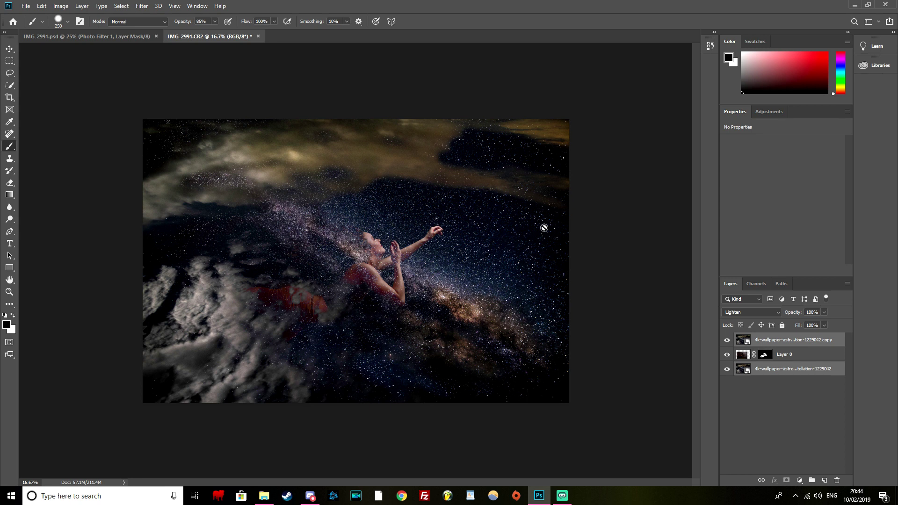
key(ctrl+t)
mouse_move(584, 112)
mouse_down()
mouse_move(640, 74)
mouse_move(632, 78)
mouse_up()
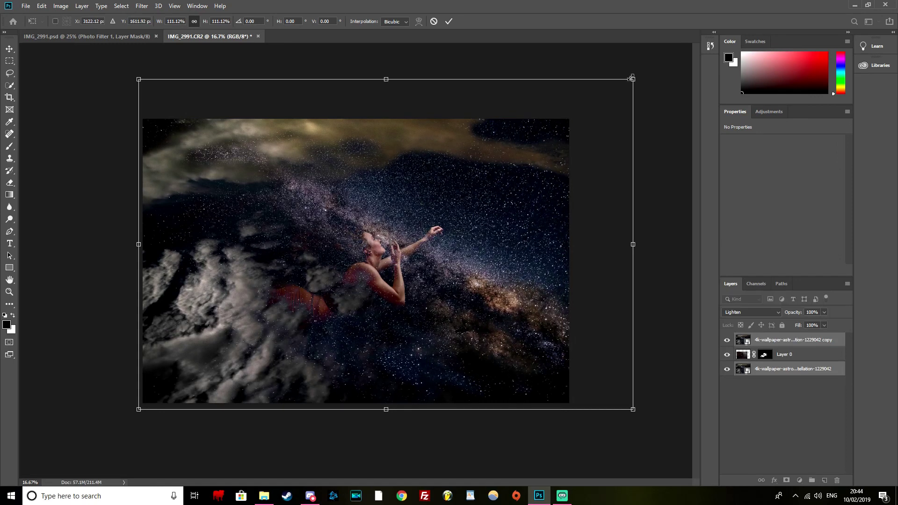
key(Return)
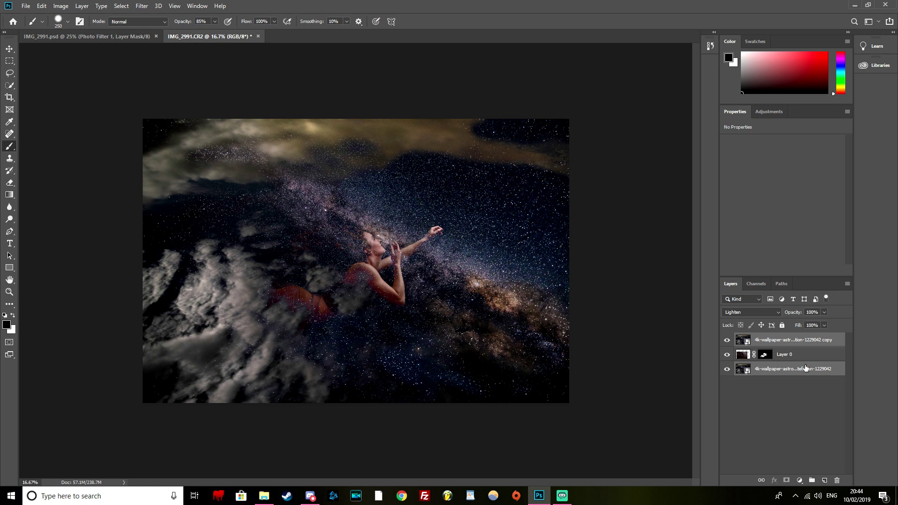
click(791, 343)
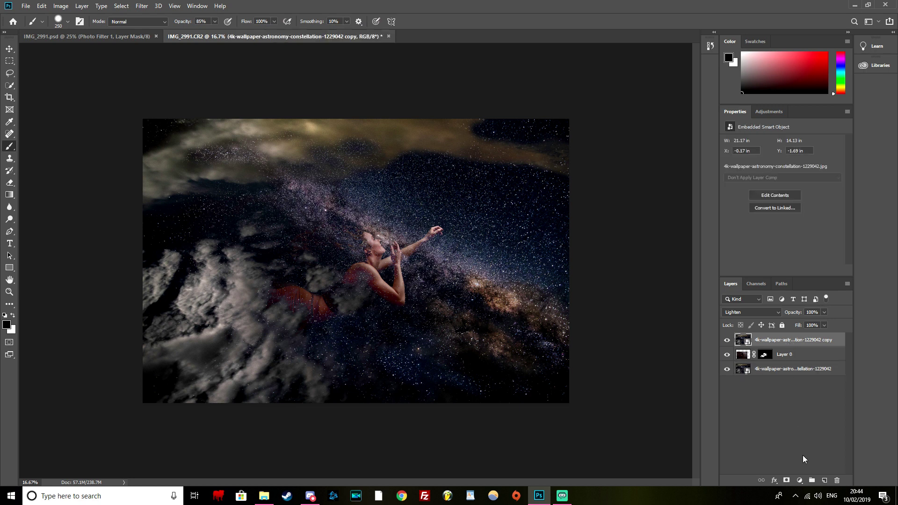
Step: Mask the top star copy and paint out stars over the woman's face, hair, neck, shoulder and arms
click(787, 480)
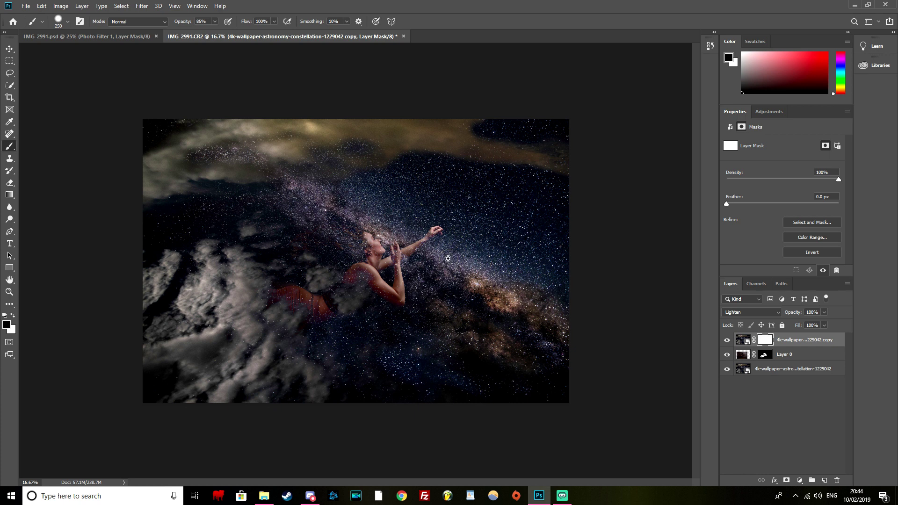
ctrl+click(376, 245)
ctrl+click(376, 245)
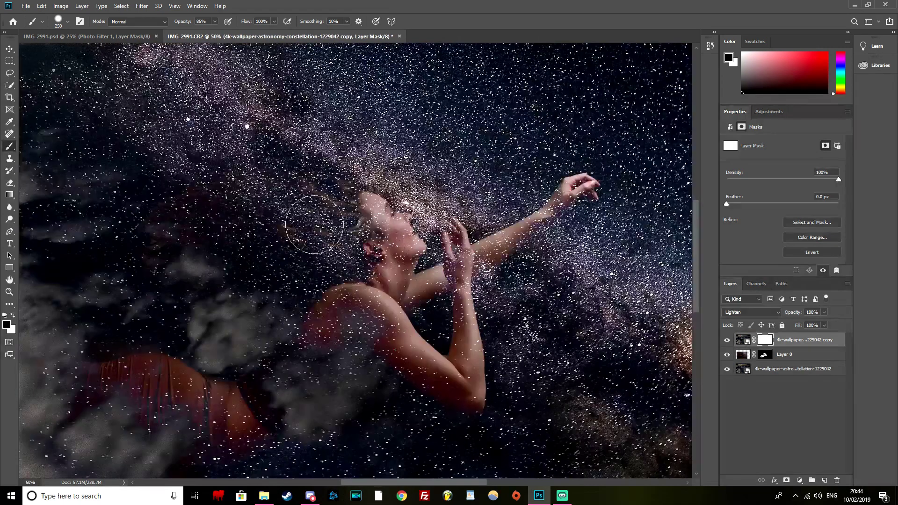
mouse_move(394, 238)
mouse_down()
mouse_move(392, 270)
mouse_move(571, 185)
mouse_move(459, 244)
mouse_move(466, 310)
mouse_move(371, 311)
mouse_move(451, 262)
mouse_move(369, 206)
mouse_move(355, 265)
mouse_move(251, 164)
mouse_move(321, 252)
mouse_move(173, 229)
mouse_move(217, 247)
mouse_up()
key(x)
key(x)
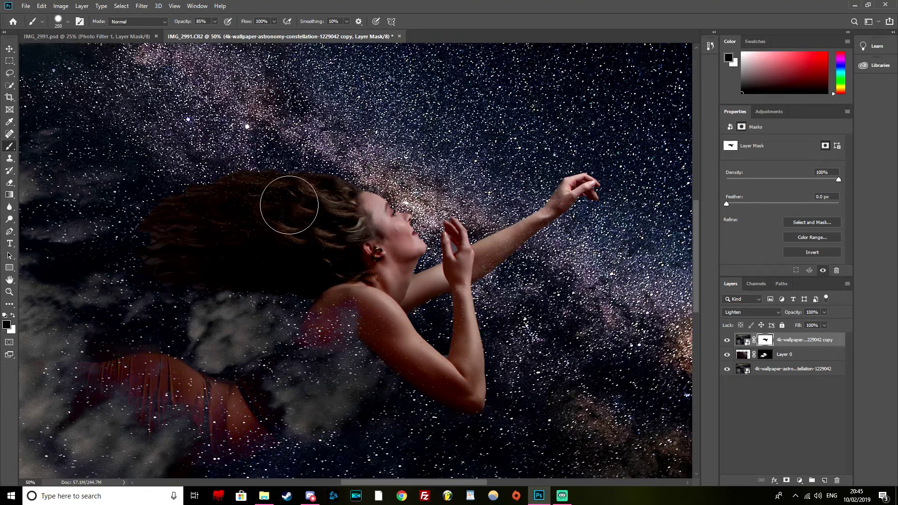
mouse_move(351, 271)
mouse_down()
mouse_move(411, 351)
mouse_move(455, 377)
mouse_move(460, 283)
mouse_up()
key(x)
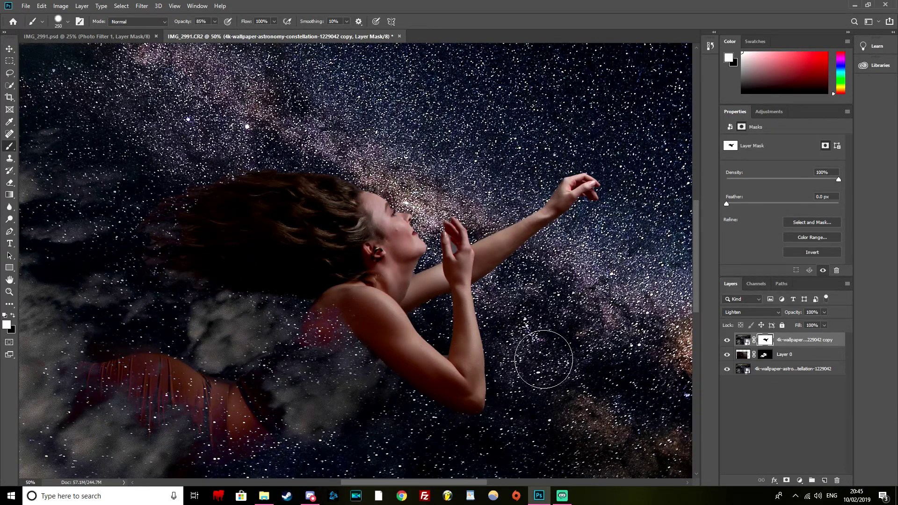
click(750, 356)
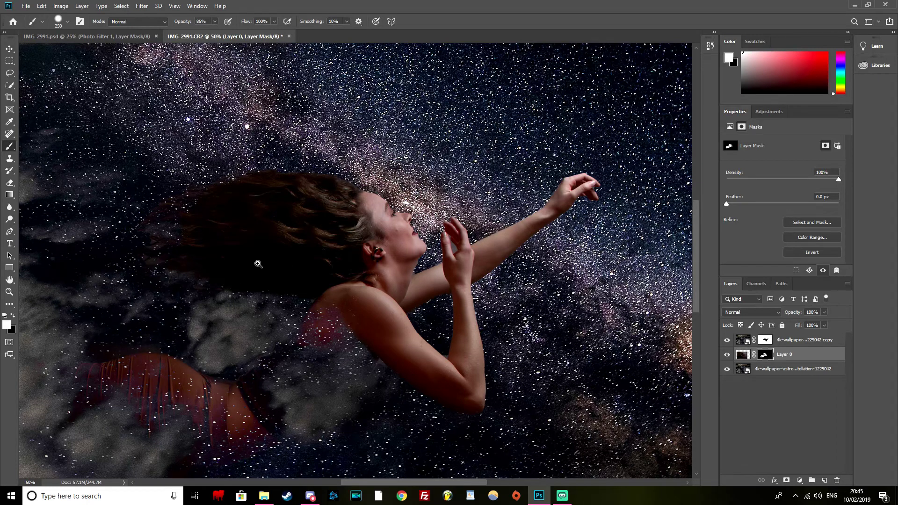
Step: Set the brush to 16% opacity with a smaller size, toggling between black and white
scroll(182, 248, up, 1)
scroll(117, 251, up, 1)
key(x)
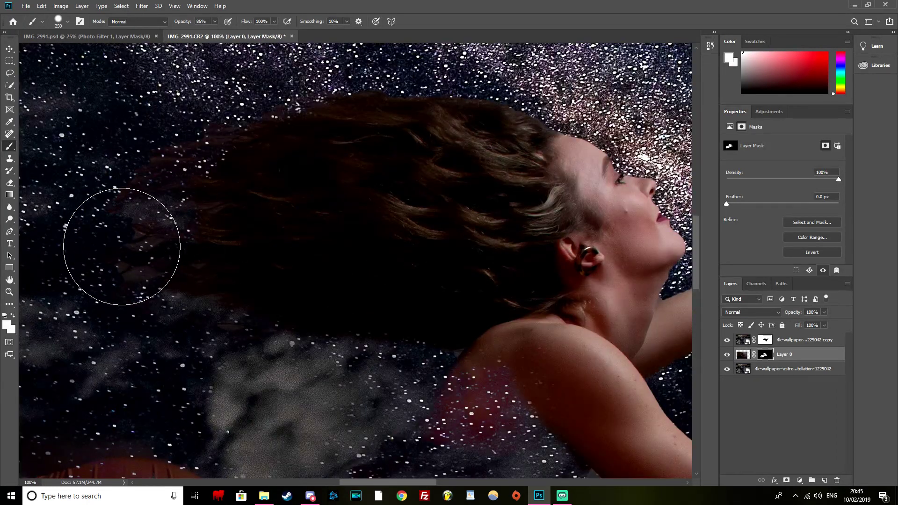
click(184, 31)
key(bracketleft)
key(bracketleft)
key(bracketleft)
key(bracketleft)
key(bracketleft)
key(bracketleft)
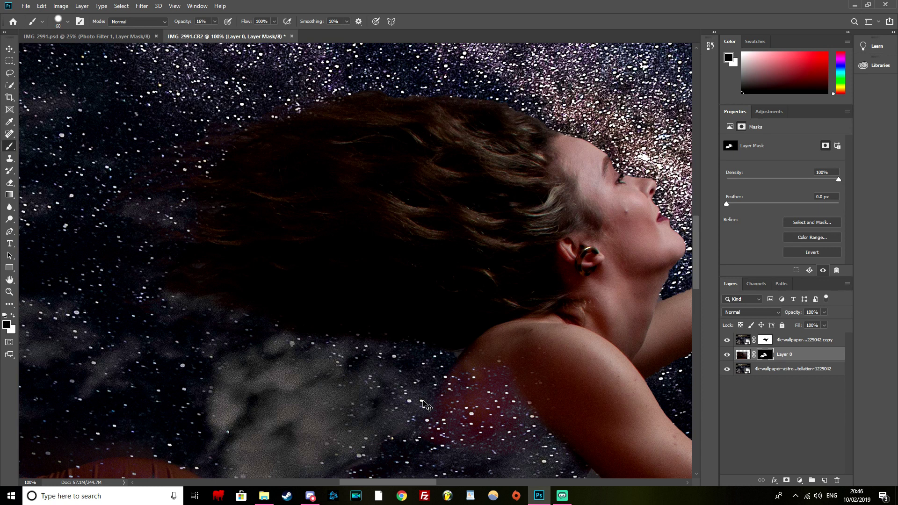
key(bracketleft)
key(x)
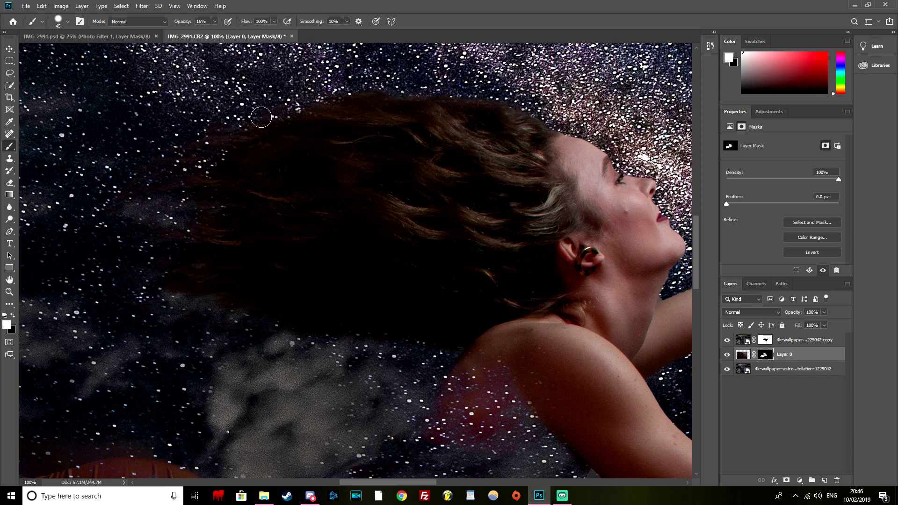
Step: Close the IMG_2991.psd document while keeping Photoshop and the CR2 composite open
key(alt+space)
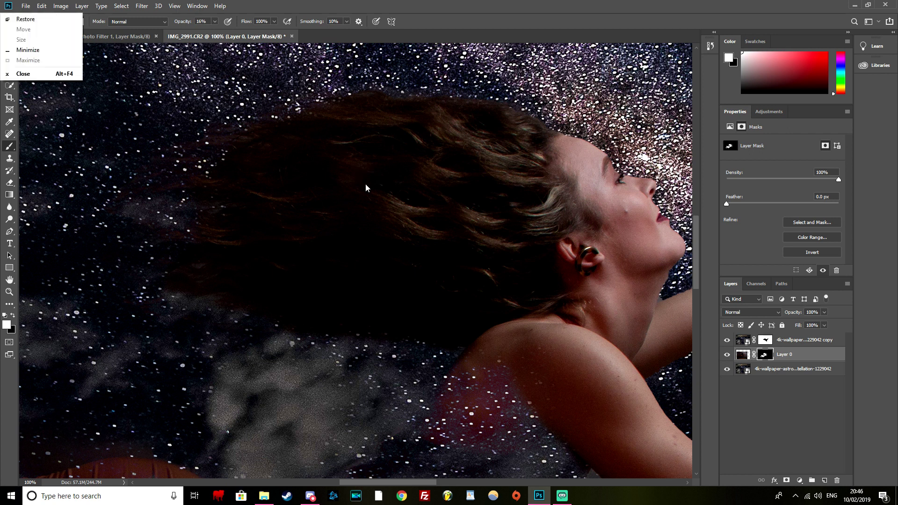
key(Escape)
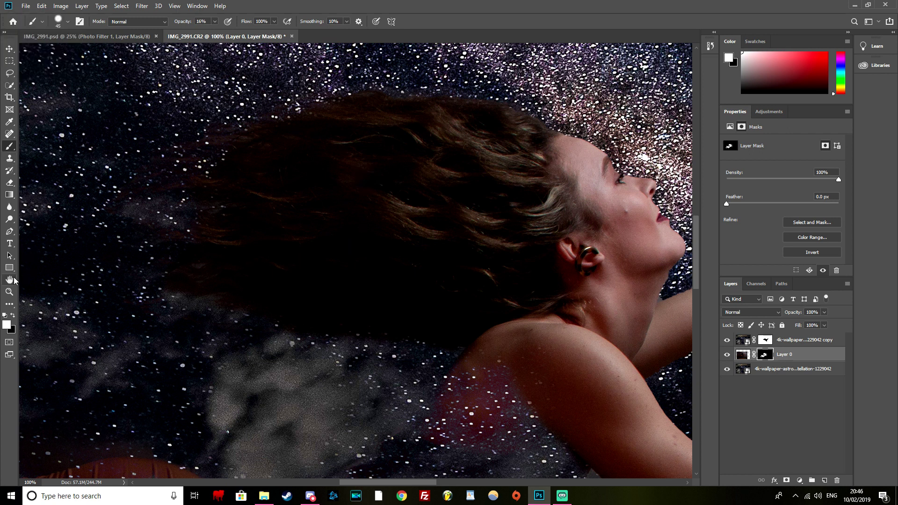
key(alt+space)
key(Escape)
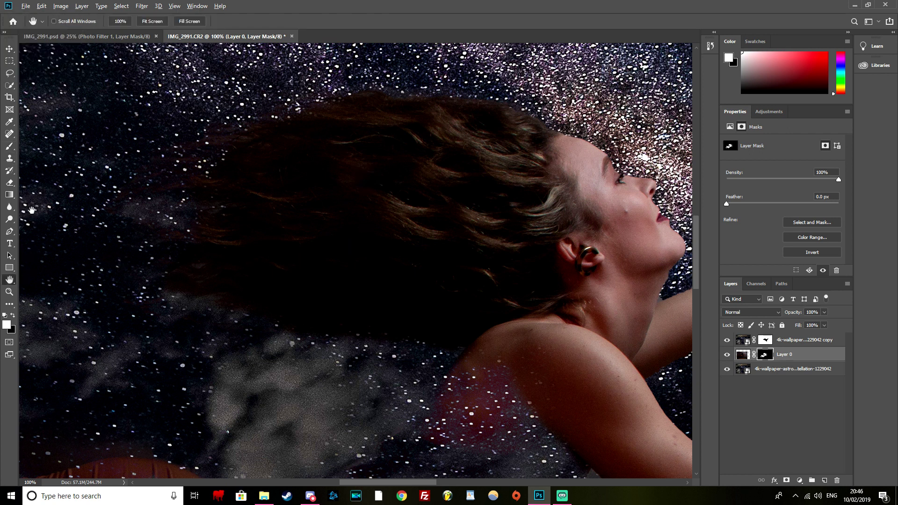
key(alt+space)
click(17, 73)
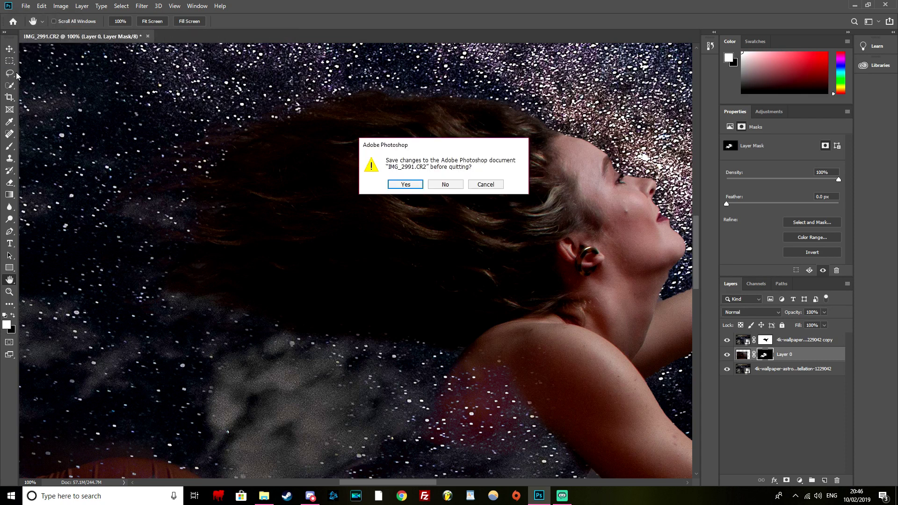
click(485, 183)
drag(453, 233, 180, 205)
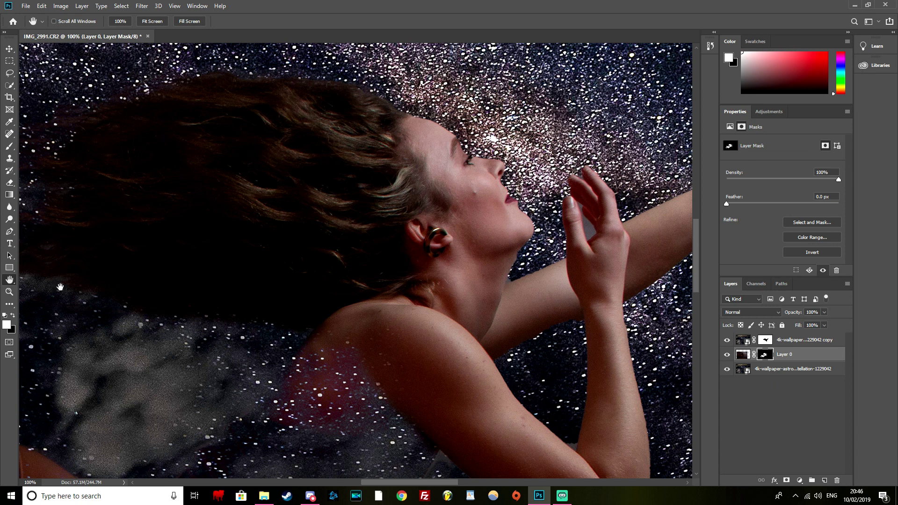
Step: Paint black at 74% opacity on Layer 0's mask to blend the dress's top edge into the clouds
key(ctrl+0)
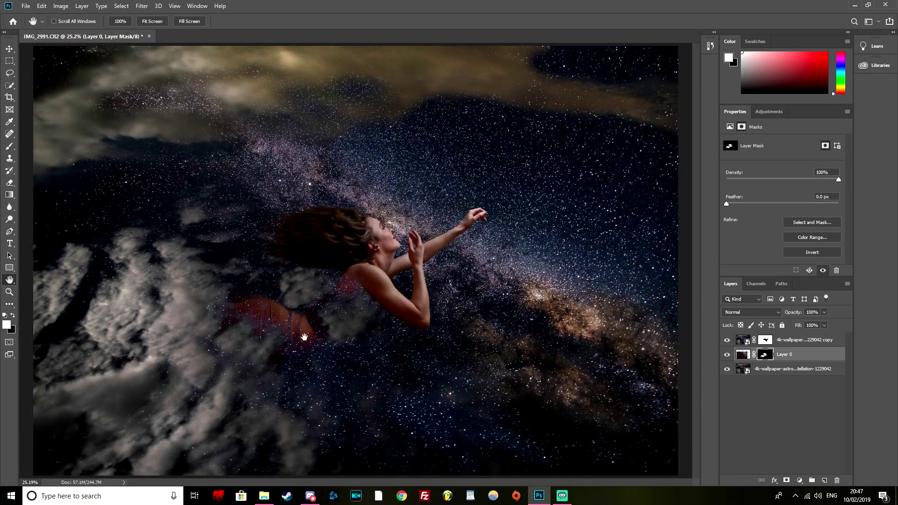
click(9, 146)
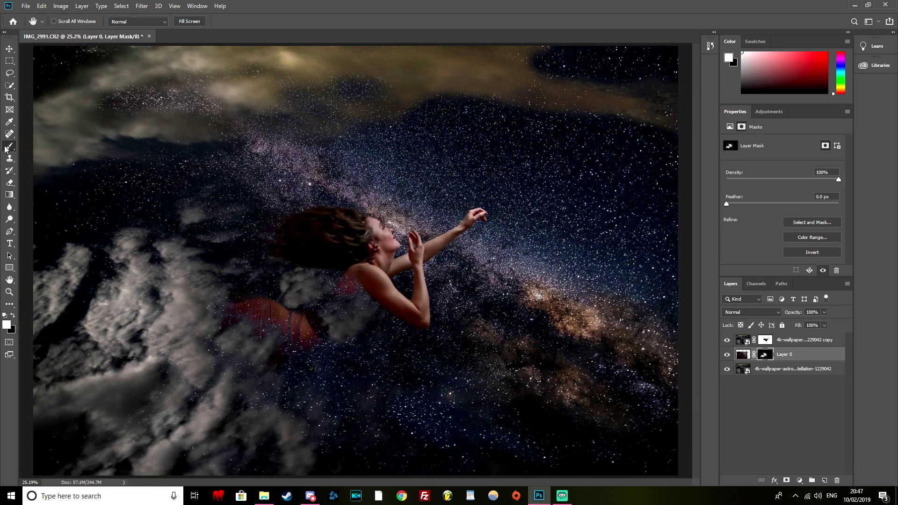
key(x)
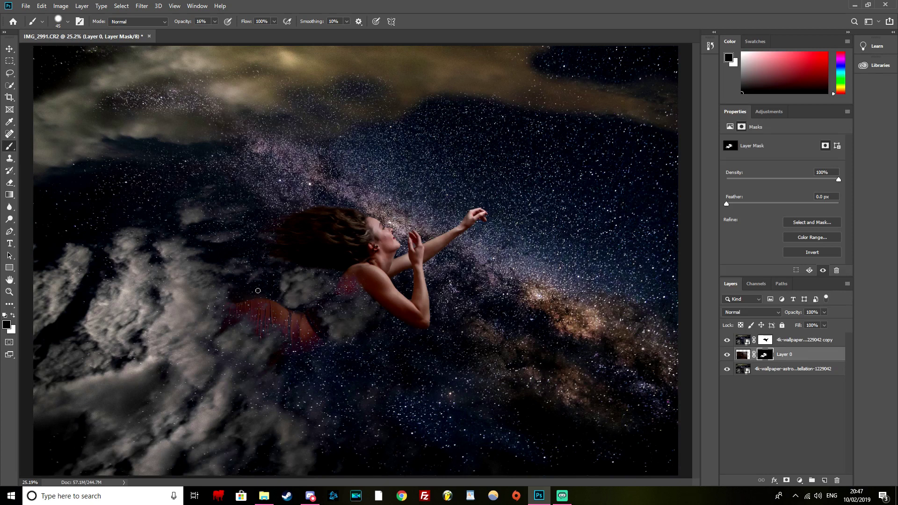
key(ctrl+1)
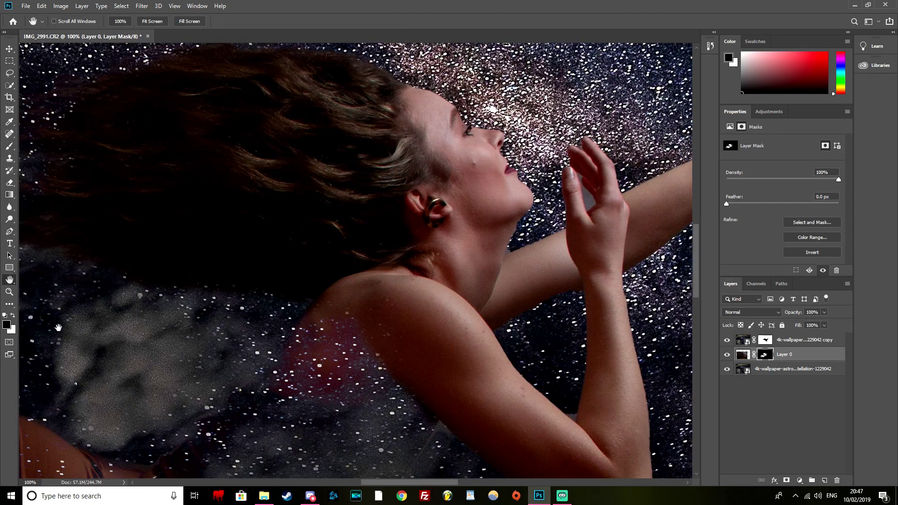
drag(28, 290, 327, 229)
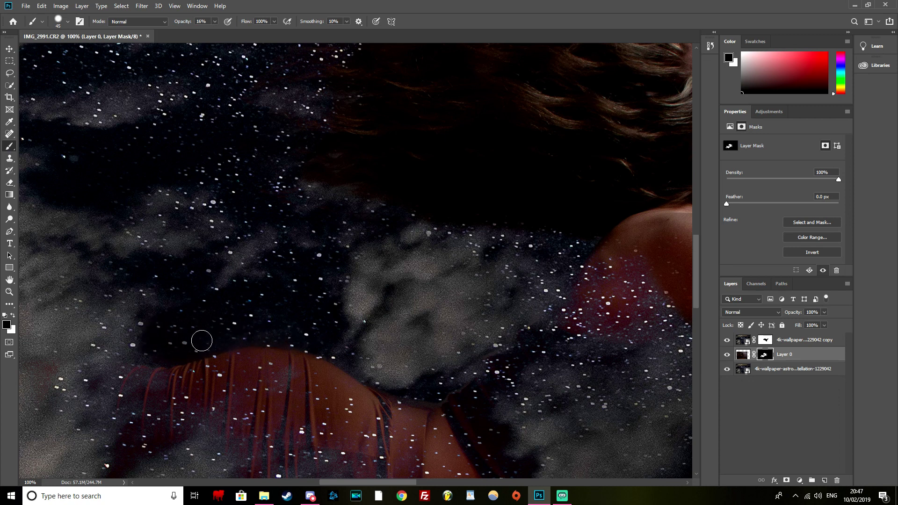
click(215, 21)
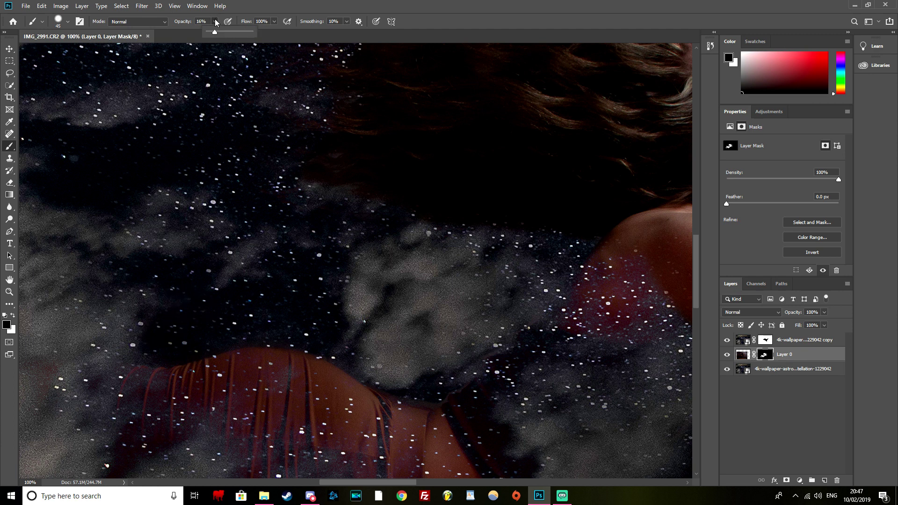
text(74)
key(Return)
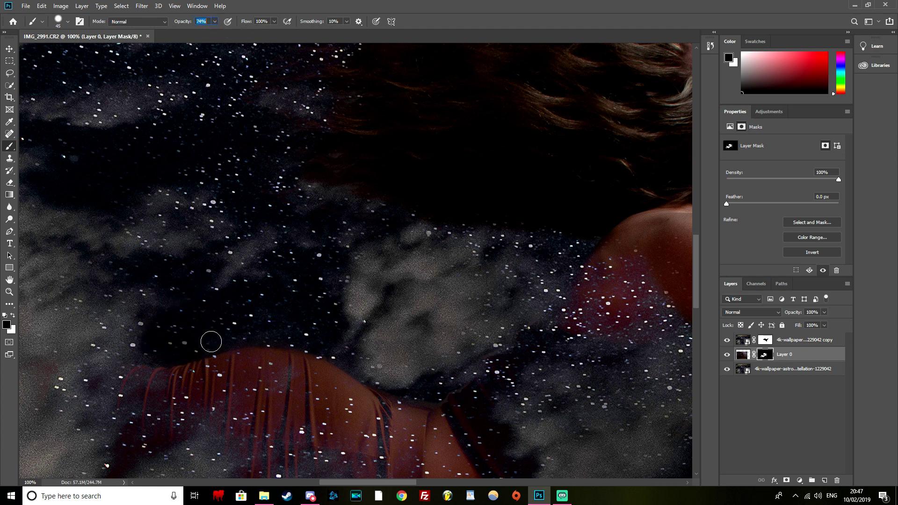
drag(443, 391, 398, 388)
key(h)
mouse_move(173, 281)
mouse_down()
mouse_move(157, 212)
mouse_move(63, 268)
mouse_up()
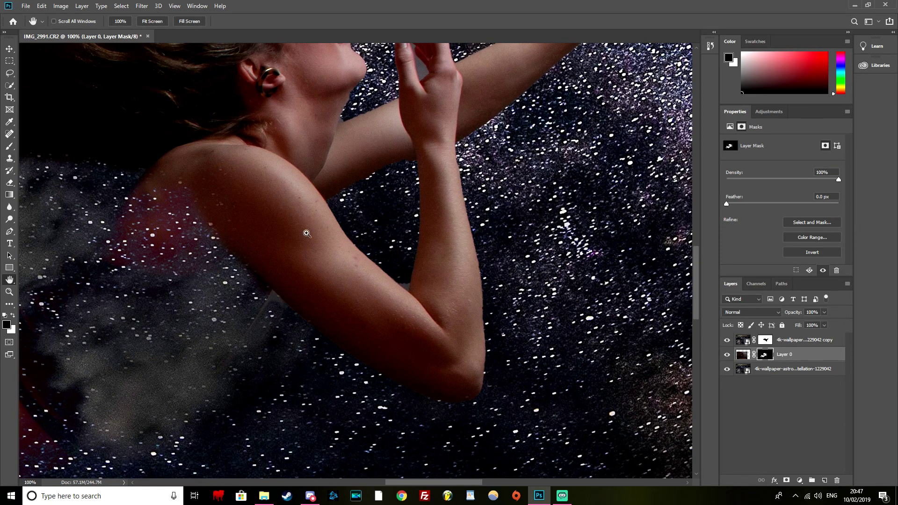
Step: Paint out the grey wedge along the raised arm's edge with a small soft brush on Layer 0's mask
click(266, 294)
click(9, 146)
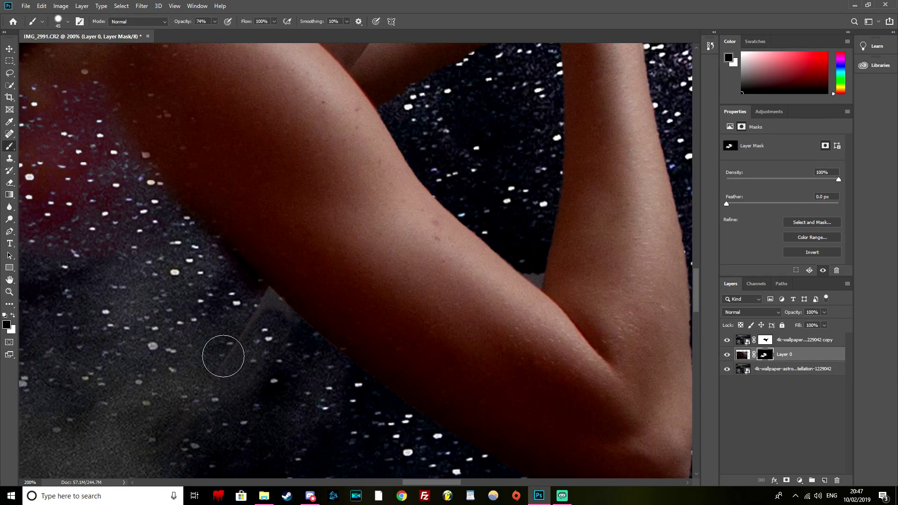
key(bracketleft)
key(bracketleft)
key(bracketleft)
drag(305, 338, 301, 323)
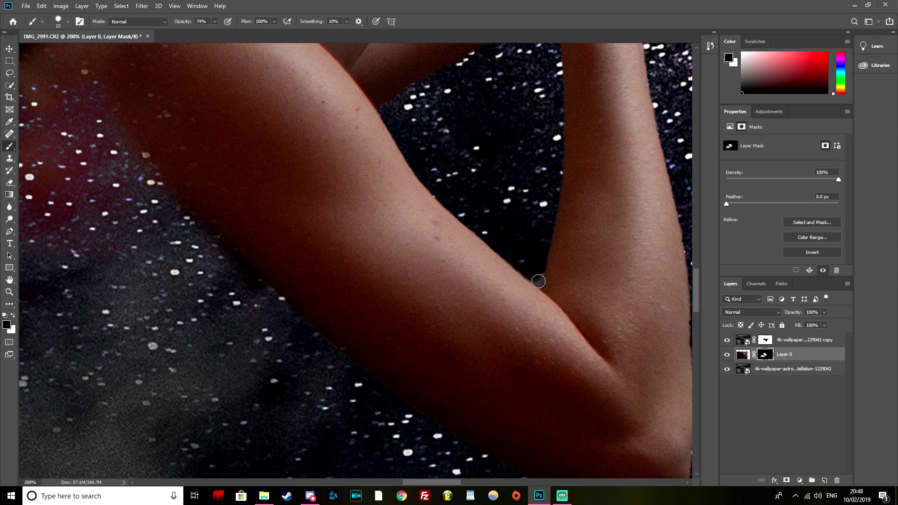
click(68, 21)
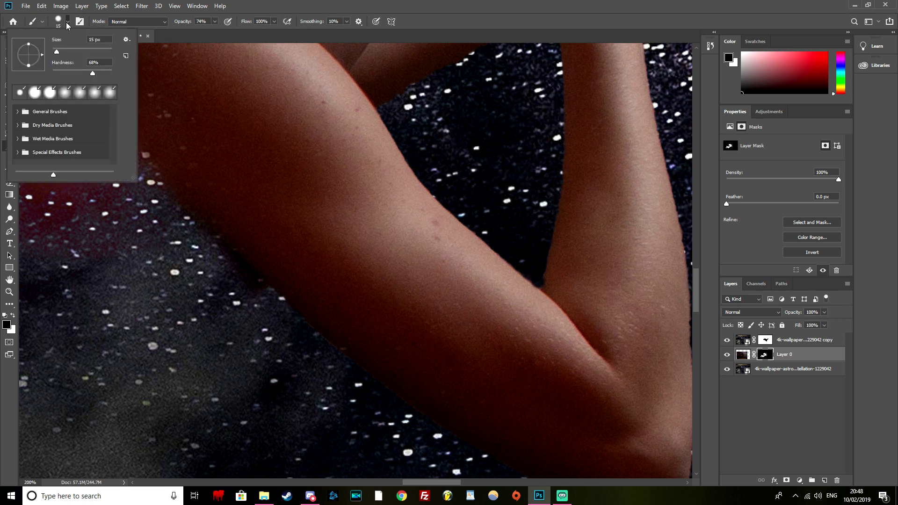
key(Return)
key(x)
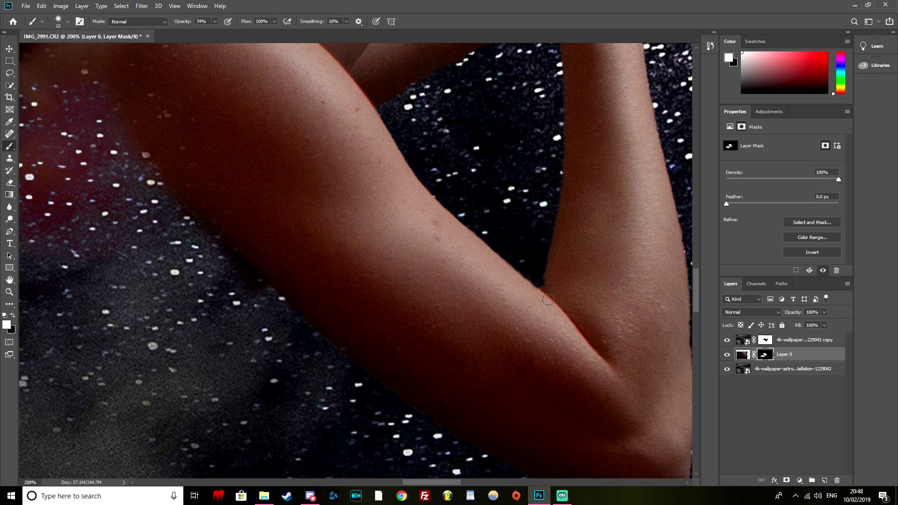
key(x)
Step: Repaint the triangle gap near the neck, revealing its edges in white, then hiding them in black
key(h)
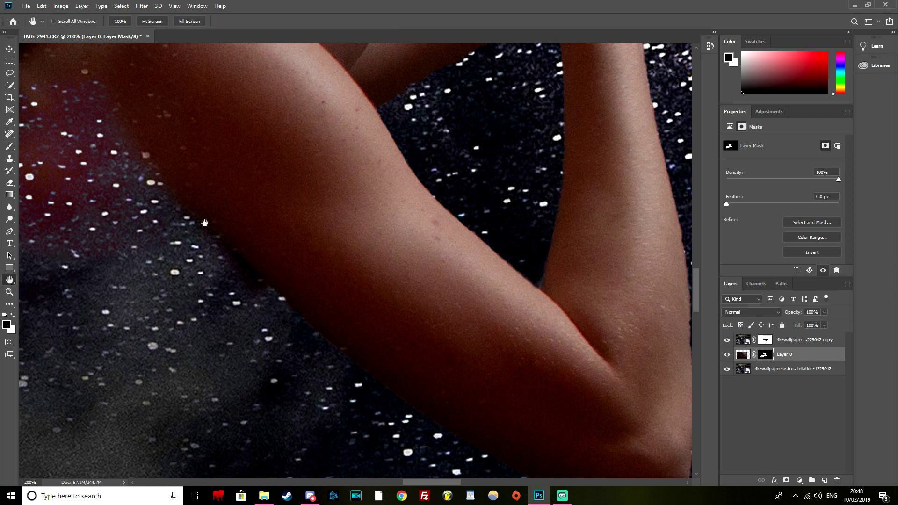
drag(273, 180, 105, 400)
key(x)
key(b)
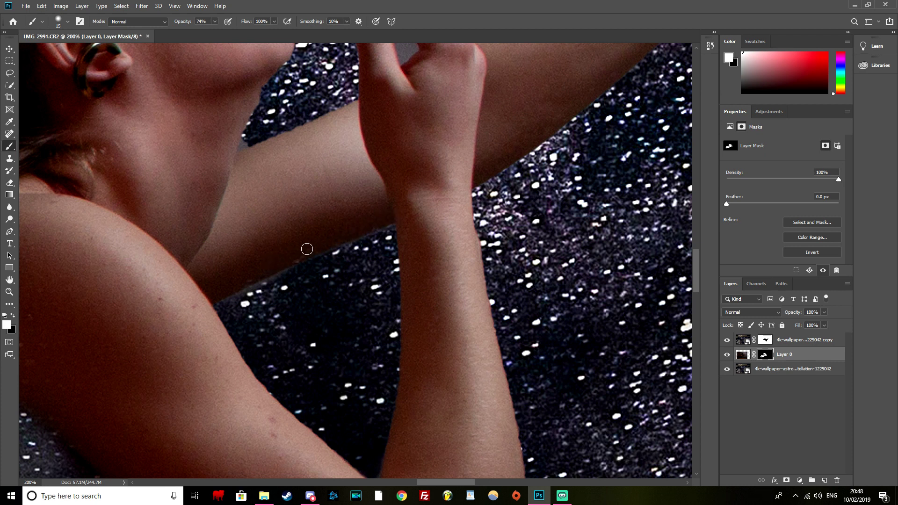
drag(249, 148, 358, 99)
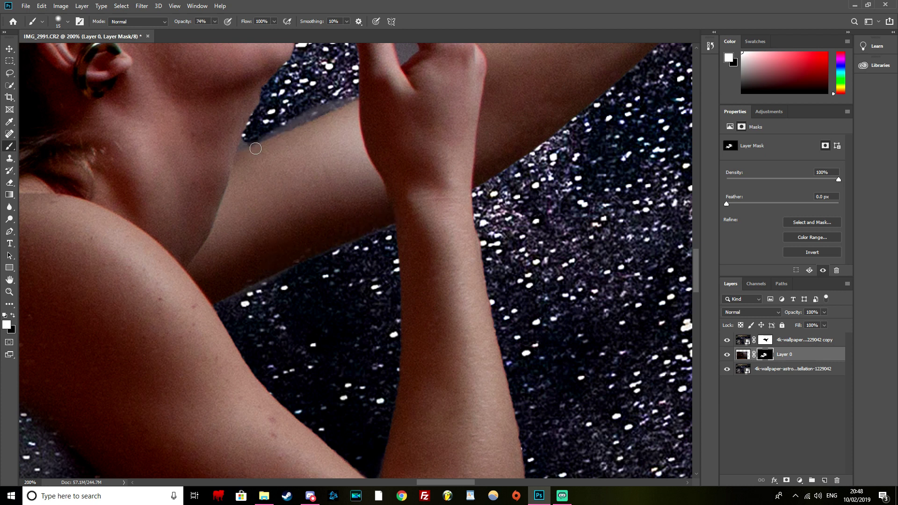
drag(241, 147, 269, 75)
key(x)
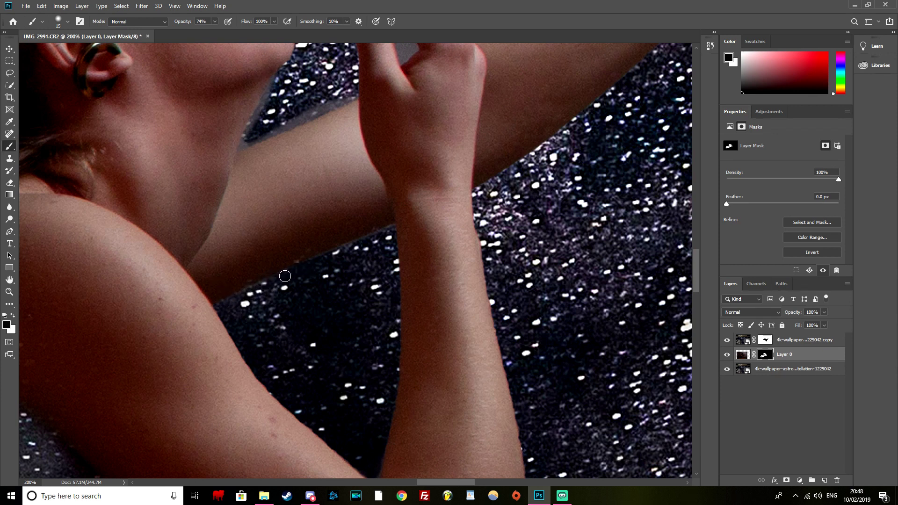
mouse_move(350, 97)
mouse_down()
mouse_move(276, 126)
mouse_move(328, 109)
mouse_up()
drag(259, 132, 243, 143)
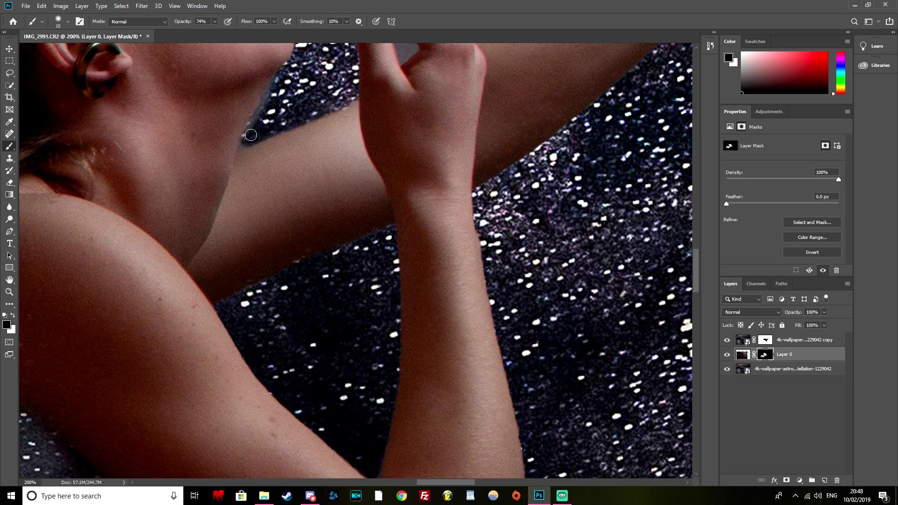
drag(264, 112, 281, 80)
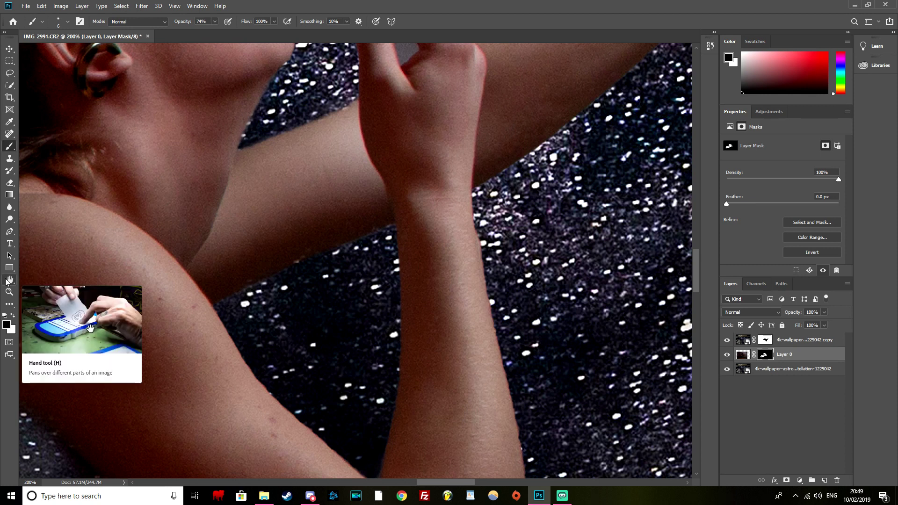
key(ctrl+0)
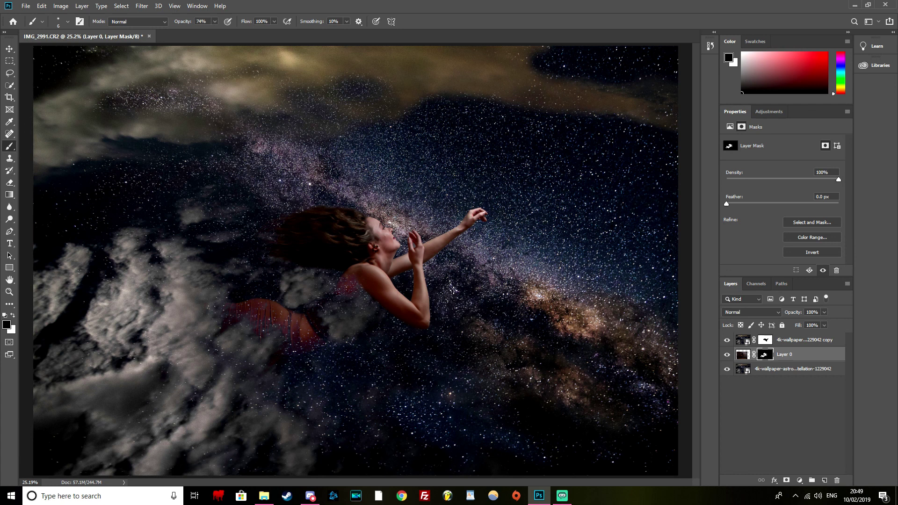
Step: Place the underwater bubbles photo, stretch it over the whole canvas, and move its layer to the top
click(265, 496)
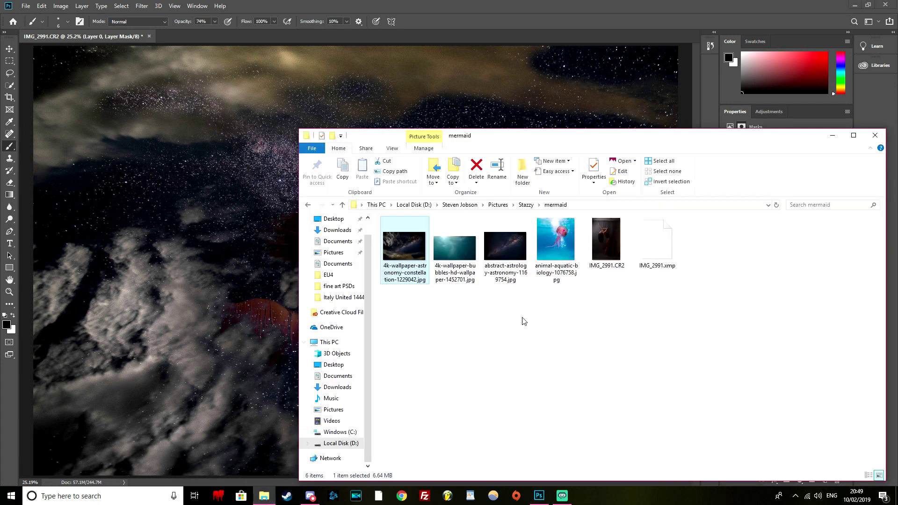
click(236, 251)
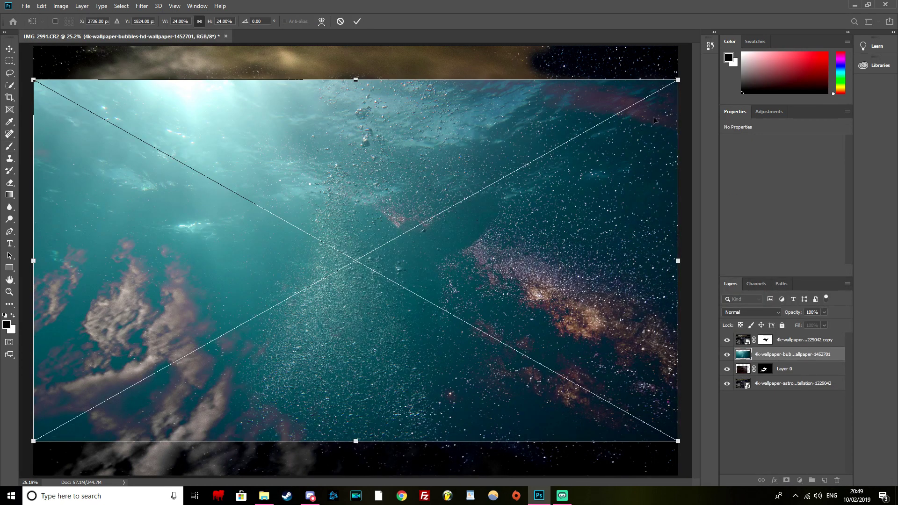
alt+click(486, 216)
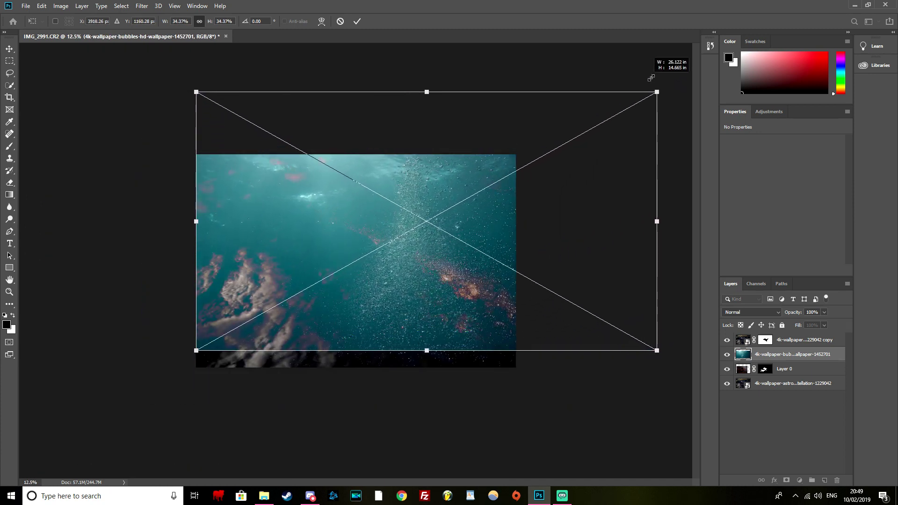
drag(512, 173, 691, 74)
mouse_move(591, 174)
mouse_down()
mouse_move(595, 227)
mouse_move(564, 232)
mouse_up()
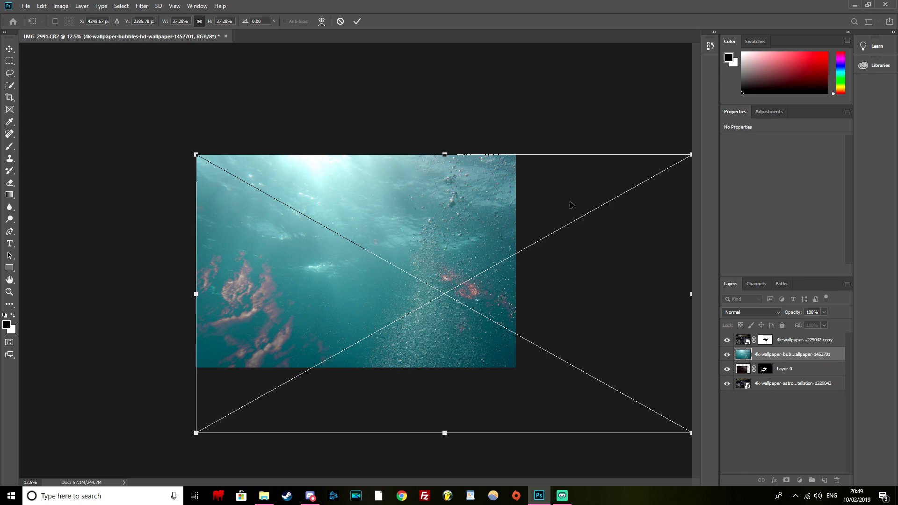
drag(200, 158, 270, 183)
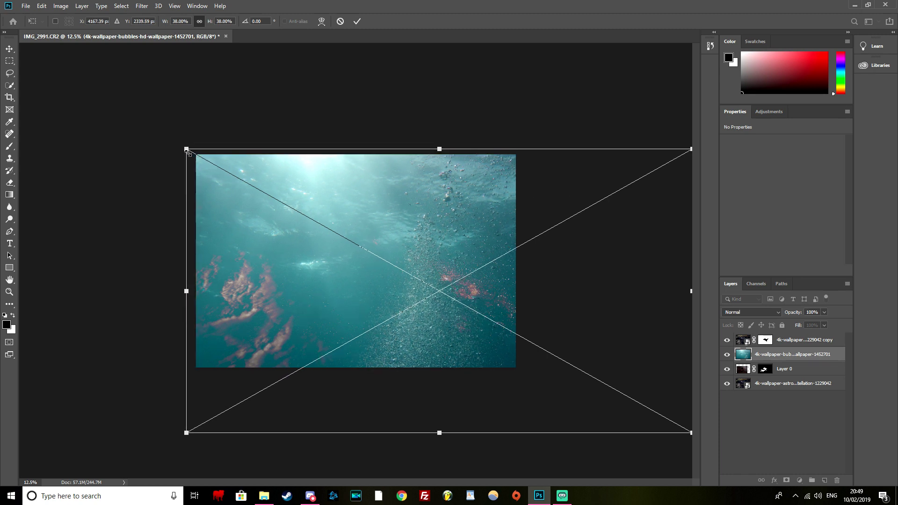
key(b)
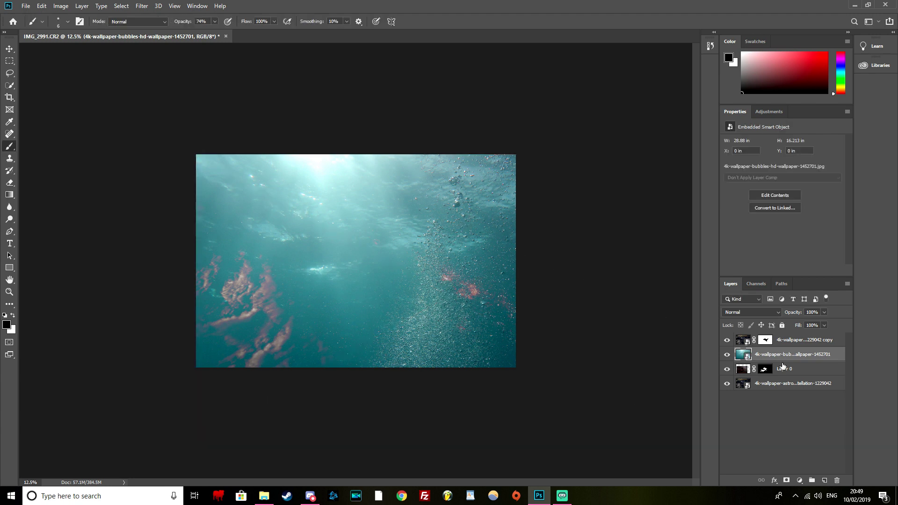
drag(763, 355, 768, 336)
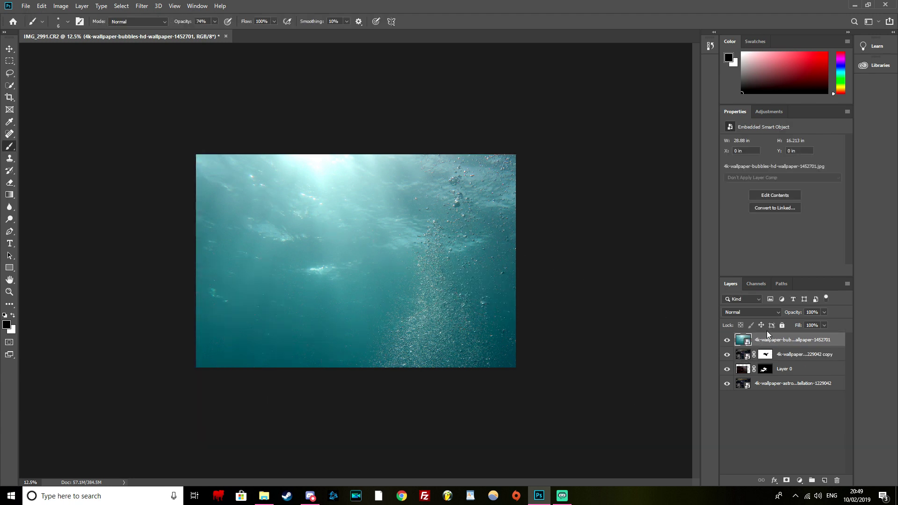
Step: Duplicate the bubbles layer, move the original to the bottom, and set the top copy to Hard Light
key(ctrl+j)
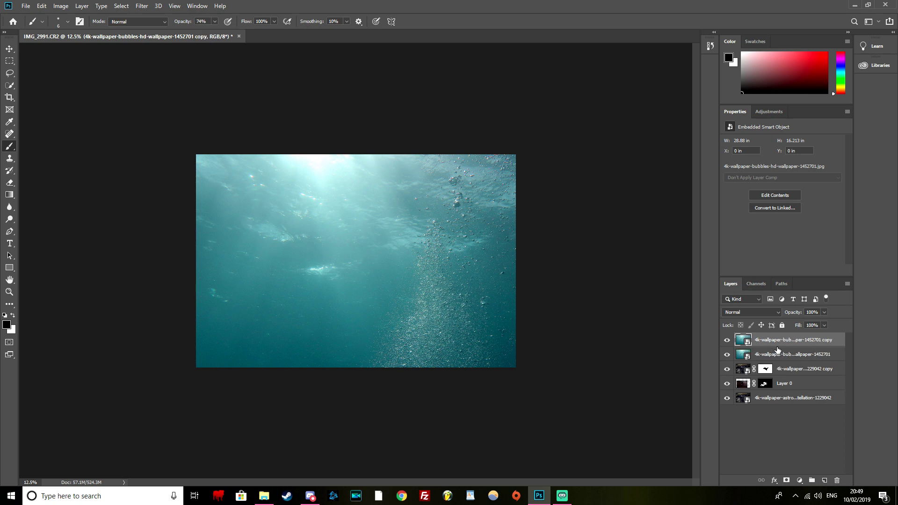
drag(785, 357, 782, 414)
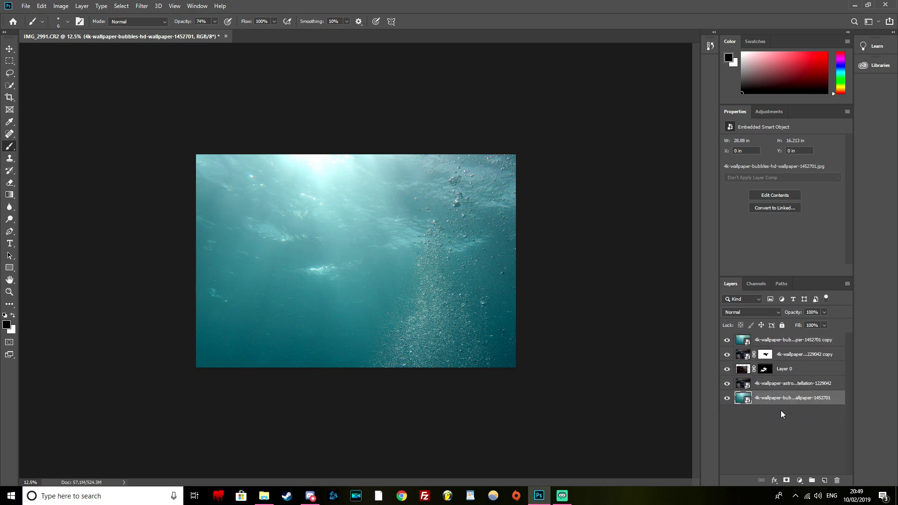
click(777, 341)
click(752, 312)
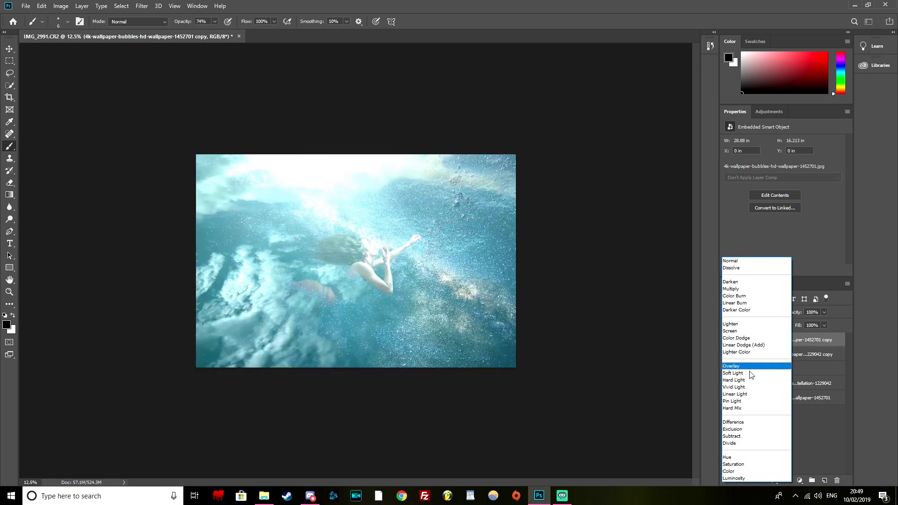
click(749, 380)
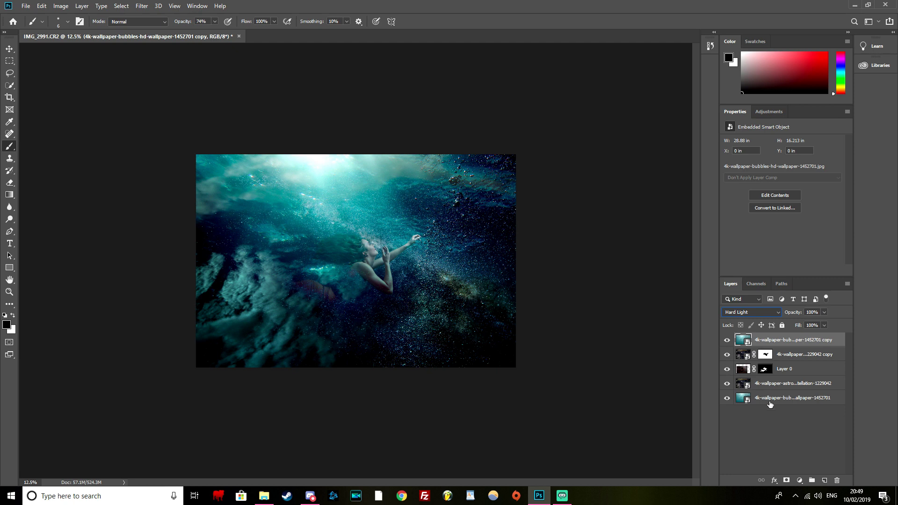
click(776, 434)
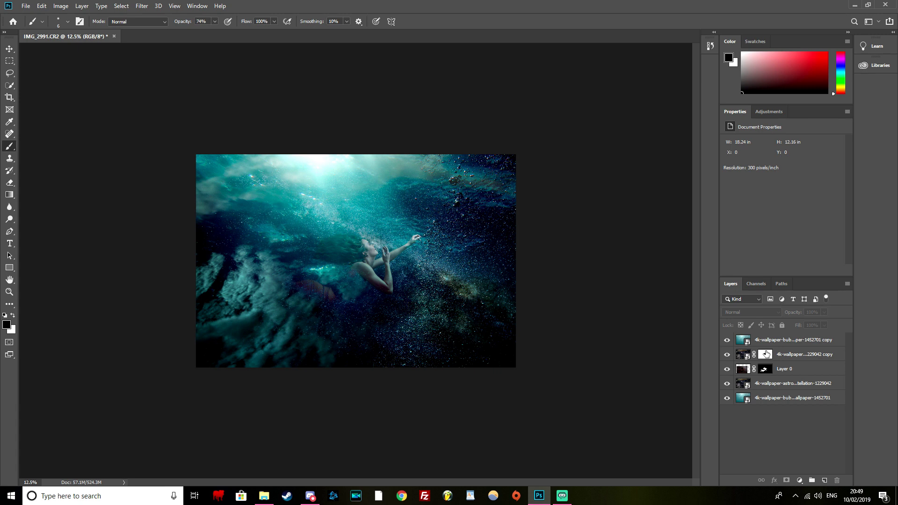
click(766, 354)
Step: Add a mask to the constellation layer and paint black to reveal teal water across the upper scene
click(786, 386)
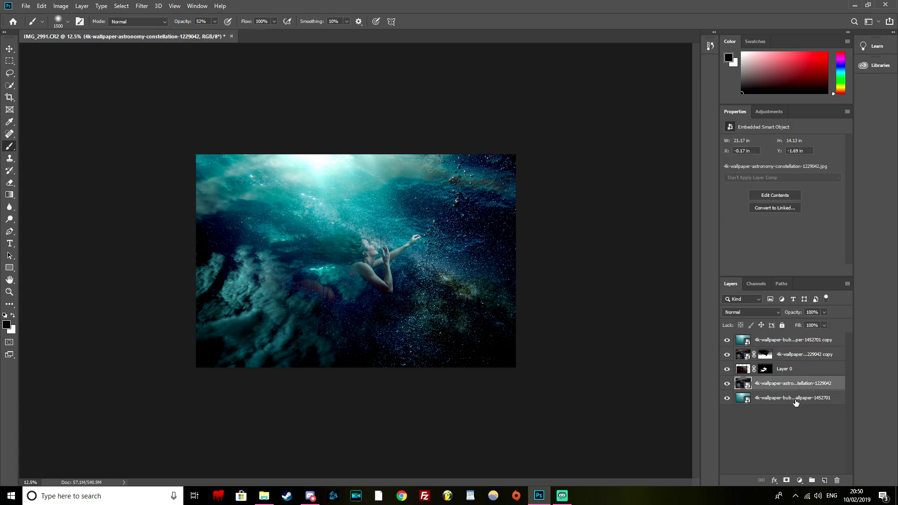
click(793, 480)
mouse_move(185, 206)
mouse_down()
mouse_move(449, 183)
mouse_move(371, 150)
mouse_up()
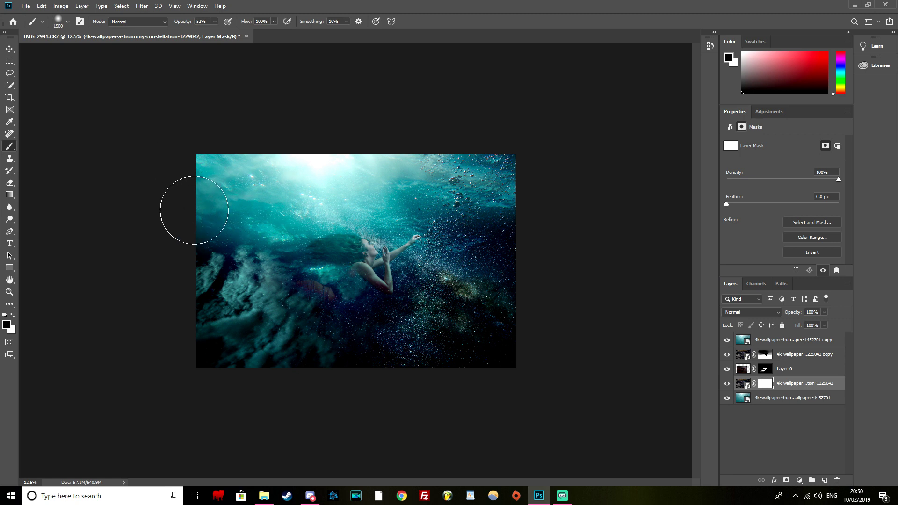
drag(267, 171, 467, 188)
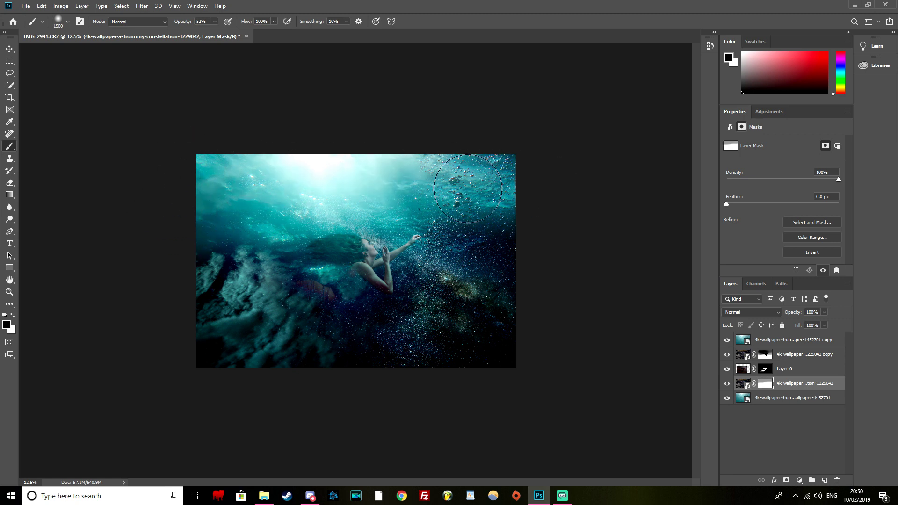
drag(381, 190, 481, 150)
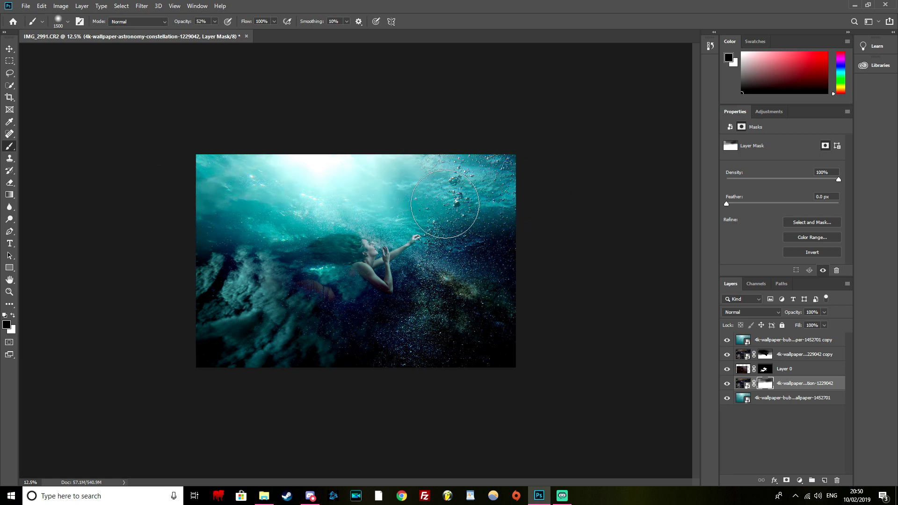
drag(445, 204, 487, 195)
drag(502, 231, 527, 265)
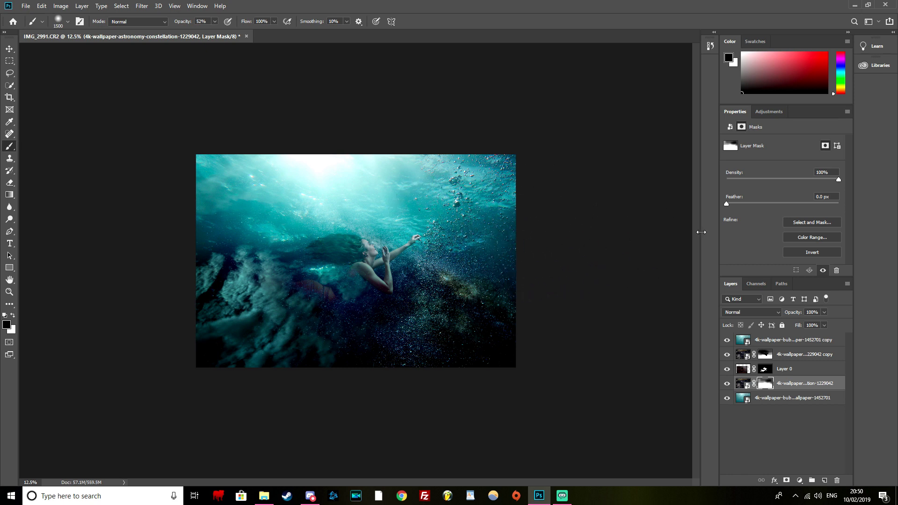
drag(461, 243, 448, 240)
mouse_move(302, 210)
mouse_down()
mouse_move(262, 201)
mouse_move(221, 231)
mouse_move(212, 219)
mouse_up()
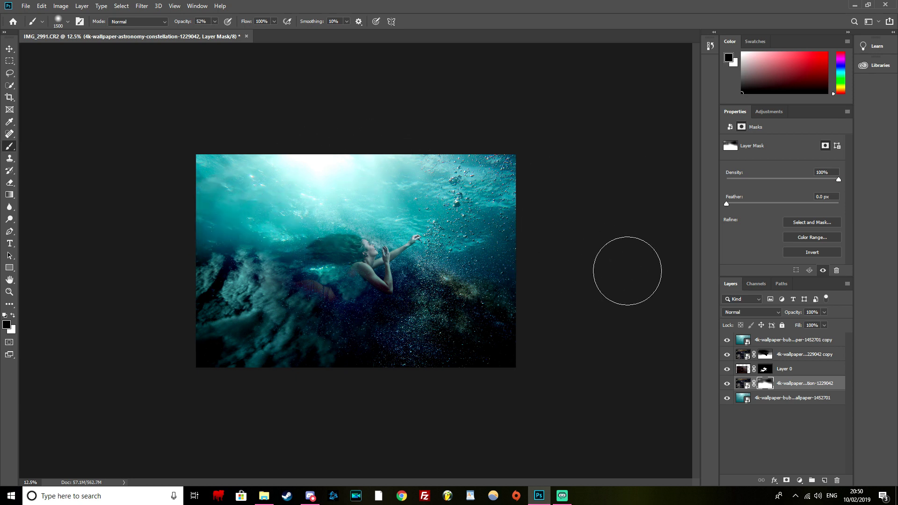
drag(301, 215, 292, 234)
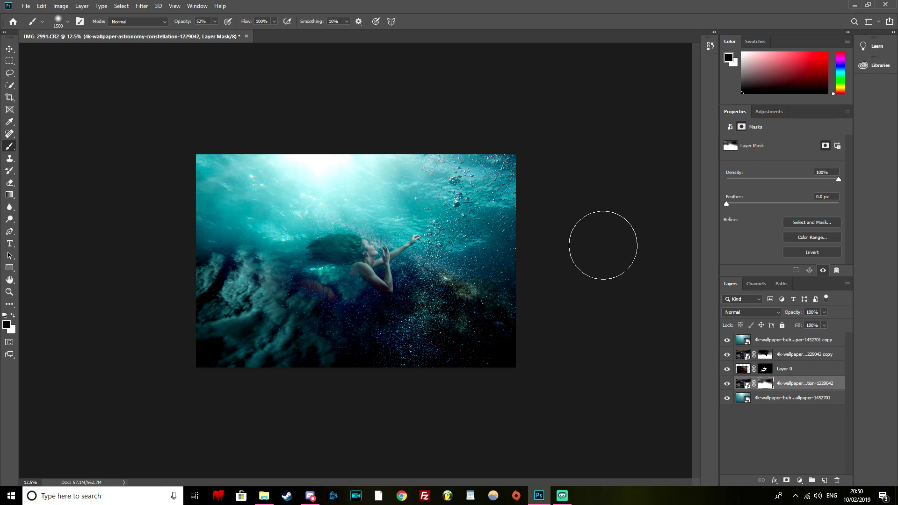
Step: With a smaller white brush, restore the darker starry layer around the woman's hair and arms
scroll(603, 246, up, 4)
scroll(512, 251, down, 1)
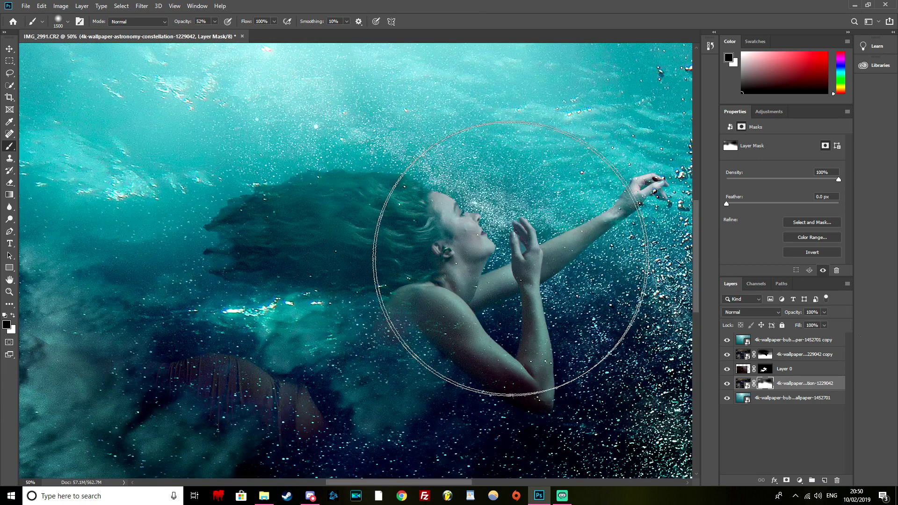
scroll(448, 281, down, 1)
scroll(448, 281, down, 1)
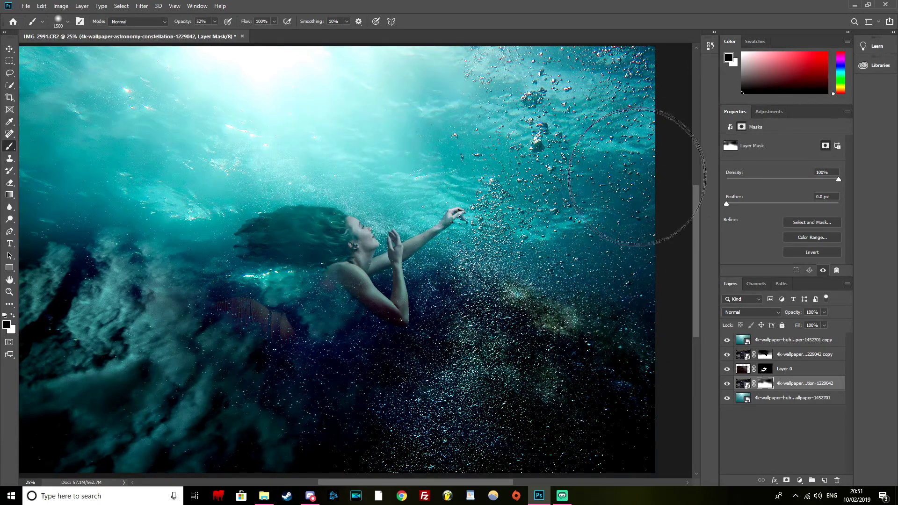
key(bracketleft)
key(bracketleft)
key(bracketleft)
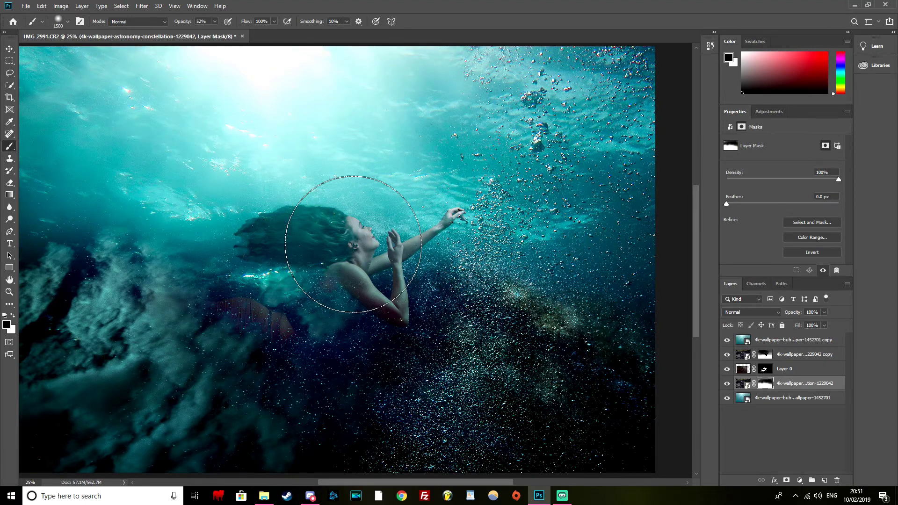
key(bracketleft)
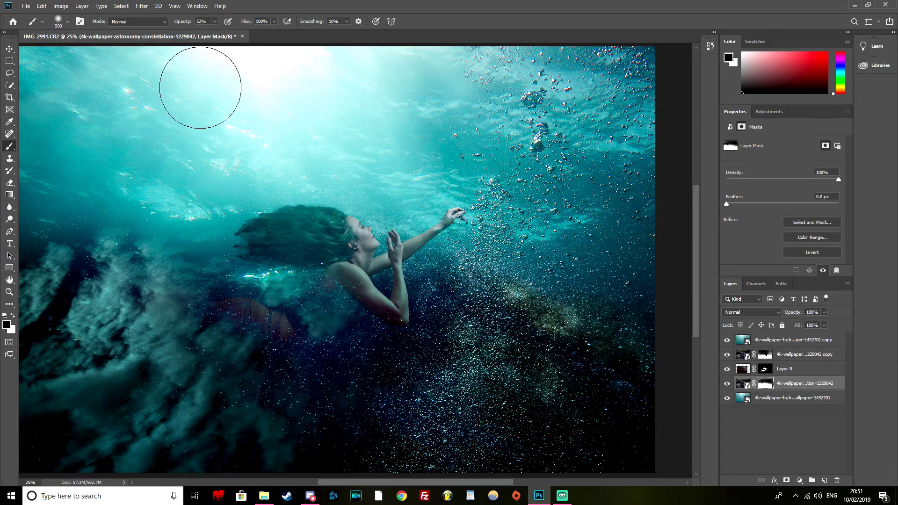
key(x)
drag(230, 177, 426, 258)
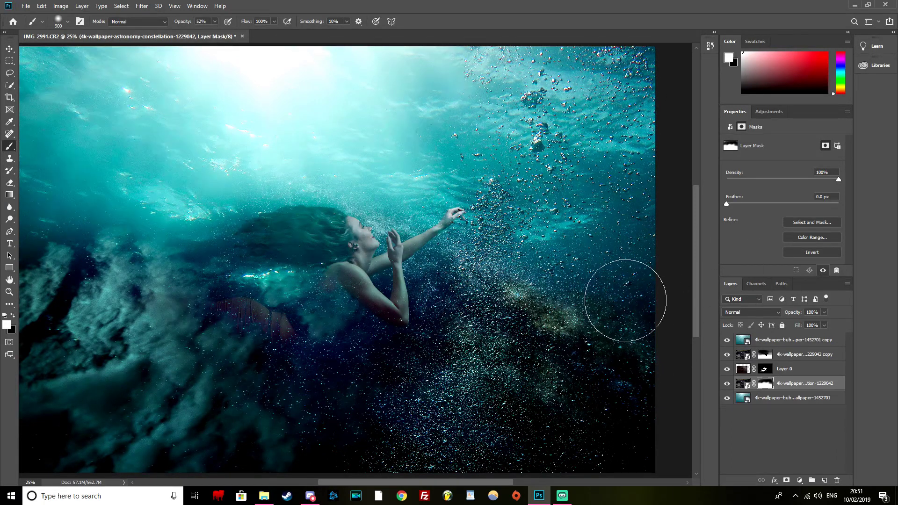
key(ctrl+plus)
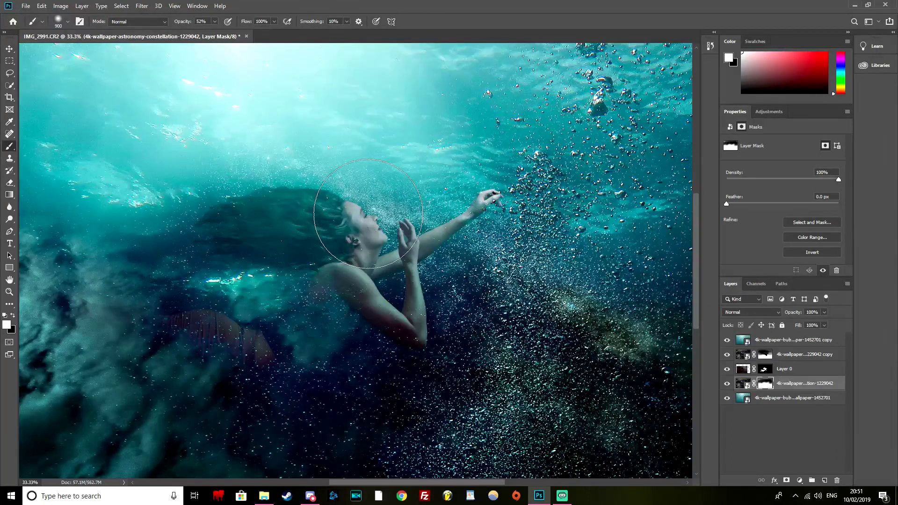
scroll(368, 214, down, 1)
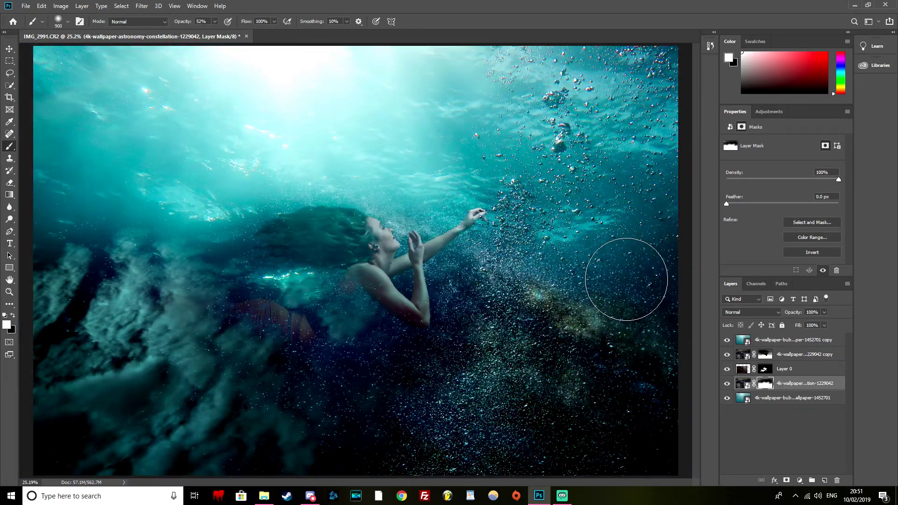
Step: Add a mask to the Hard Light bubbles copy and paint in clouds and the star band around her
click(754, 339)
click(786, 480)
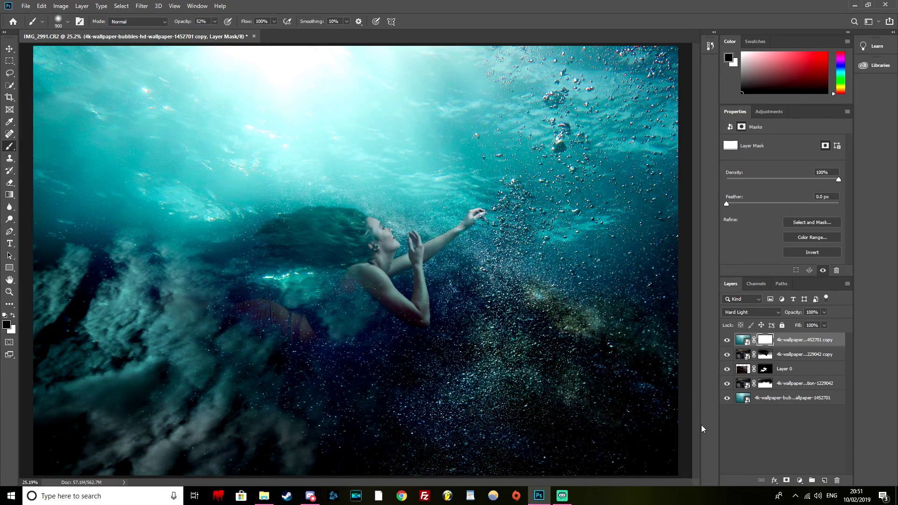
drag(171, 401, 252, 365)
mouse_move(656, 405)
mouse_down()
mouse_move(661, 381)
mouse_move(462, 281)
mouse_move(471, 248)
mouse_up()
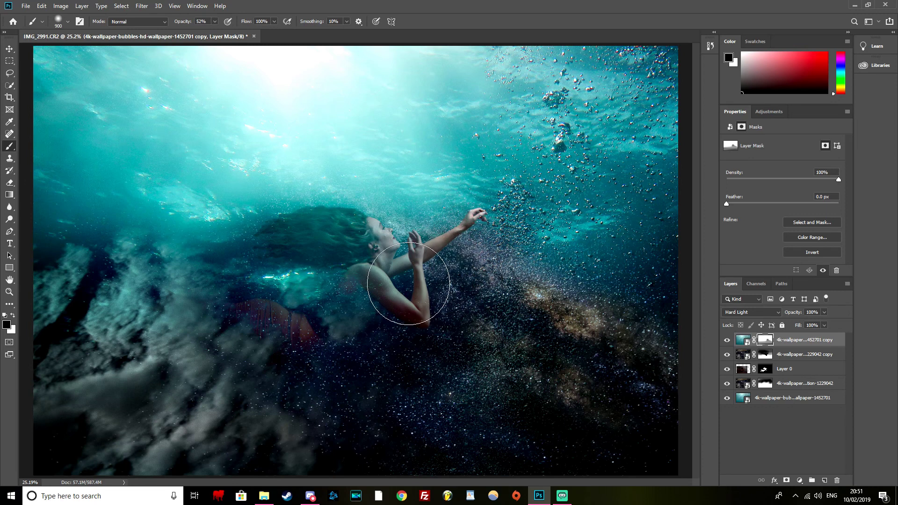
mouse_move(311, 285)
mouse_down()
mouse_move(201, 310)
mouse_move(80, 301)
mouse_move(94, 337)
mouse_move(118, 269)
mouse_up()
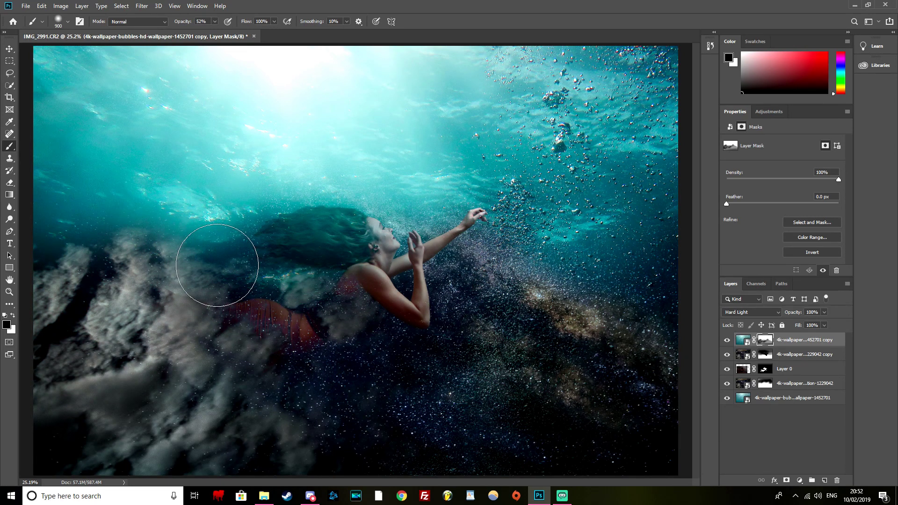
drag(272, 274, 382, 261)
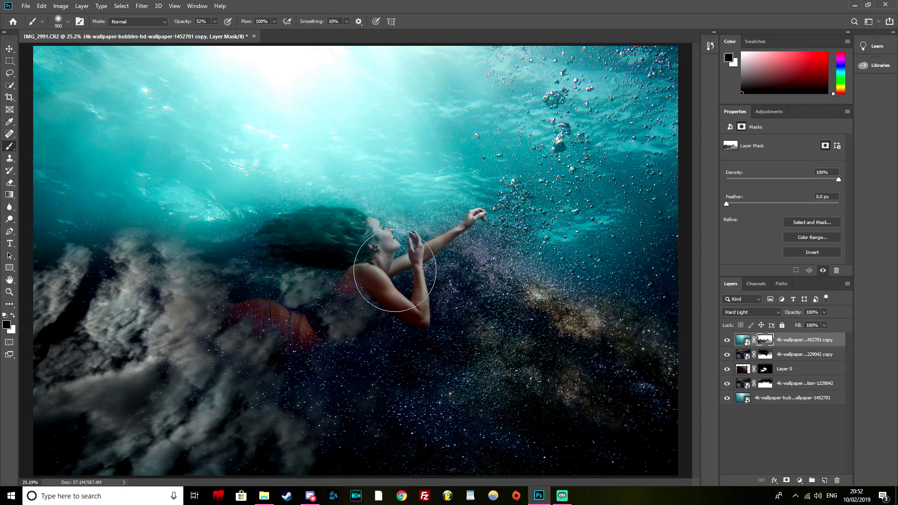
key(bracketleft)
key(bracketleft)
key(bracketleft)
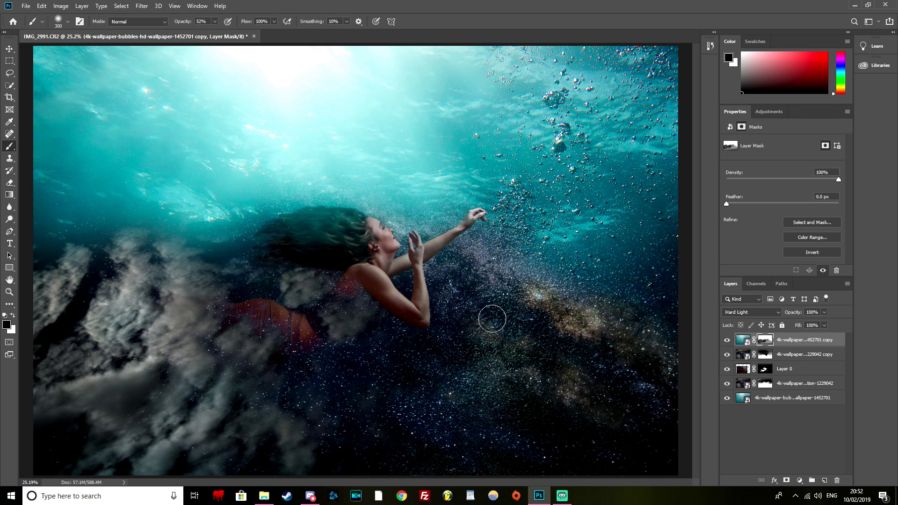
click(767, 371)
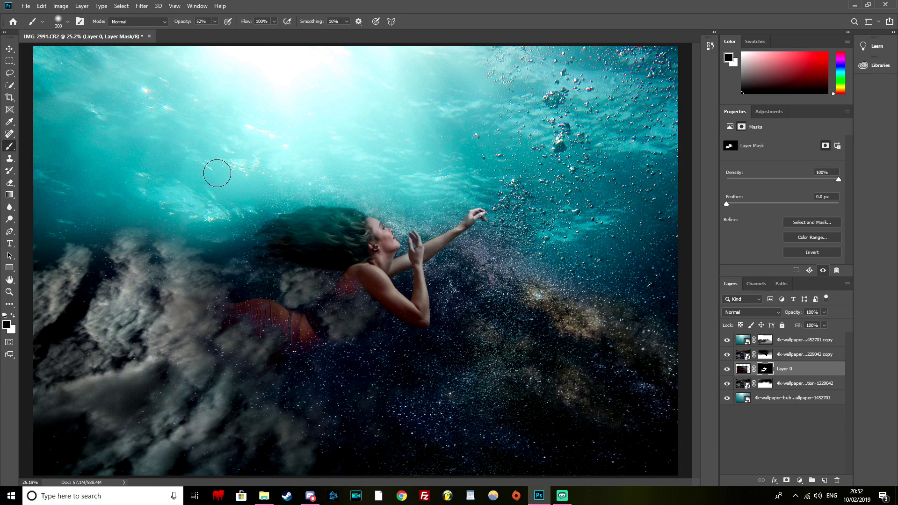
Step: Set brush opacity to 10%, then add a Curves adjustment clipped to Layer 0 that lifts the midtones
click(214, 22)
click(266, 239)
click(742, 369)
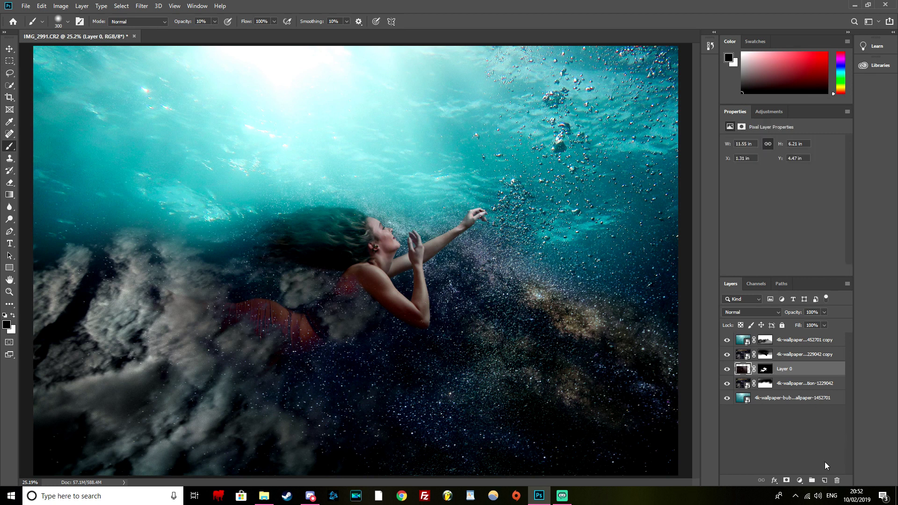
click(799, 481)
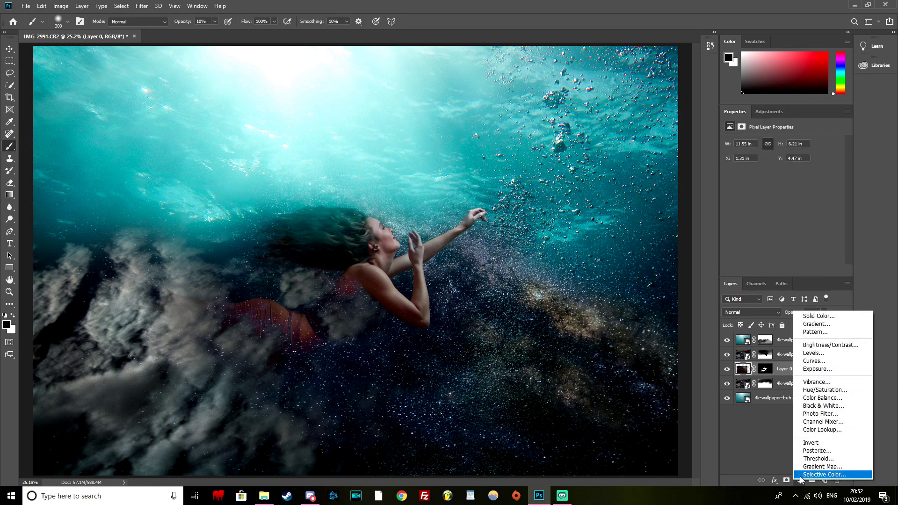
click(824, 361)
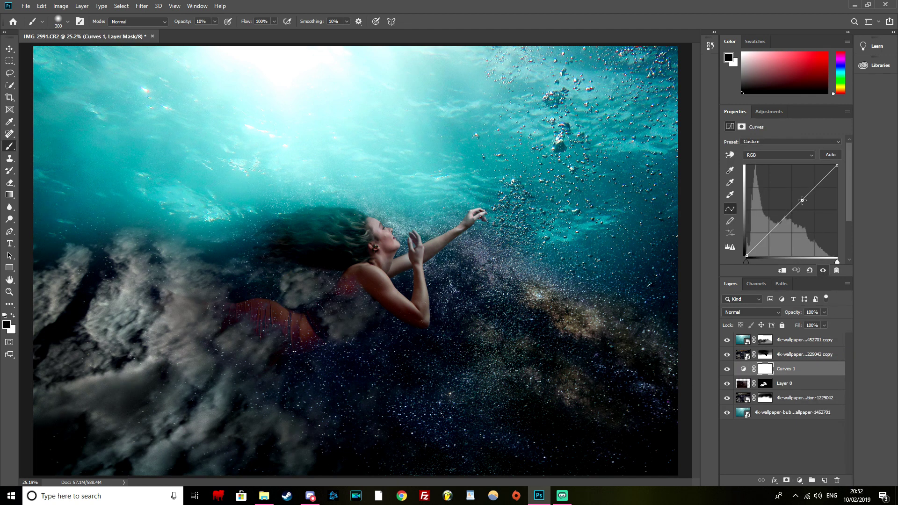
drag(802, 202, 800, 199)
click(781, 270)
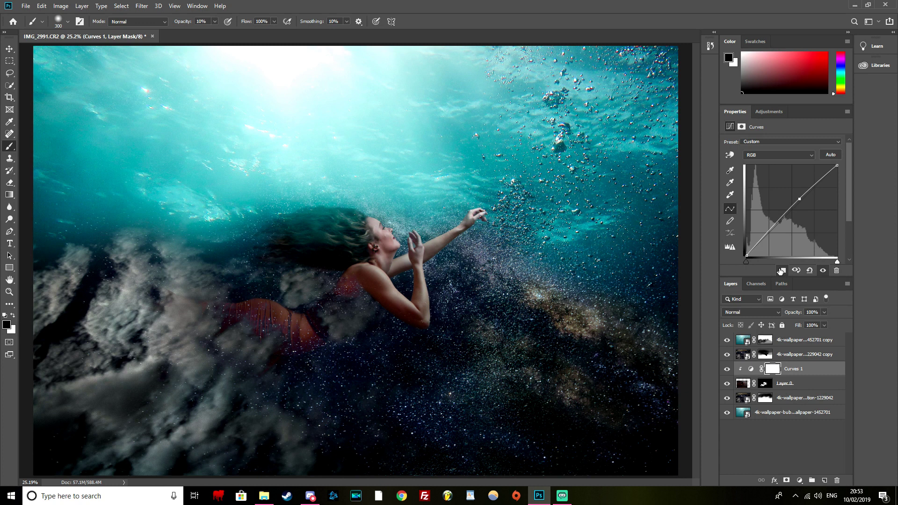
drag(779, 220, 778, 223)
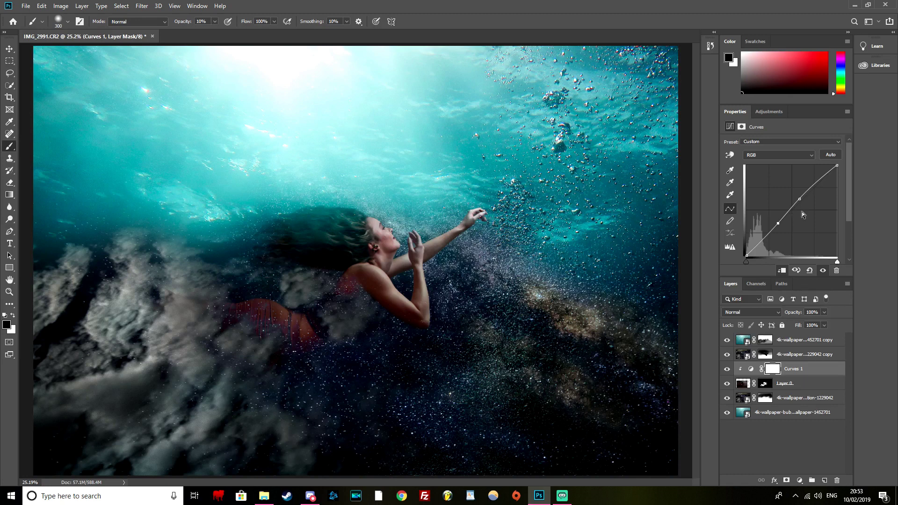
drag(800, 199, 796, 199)
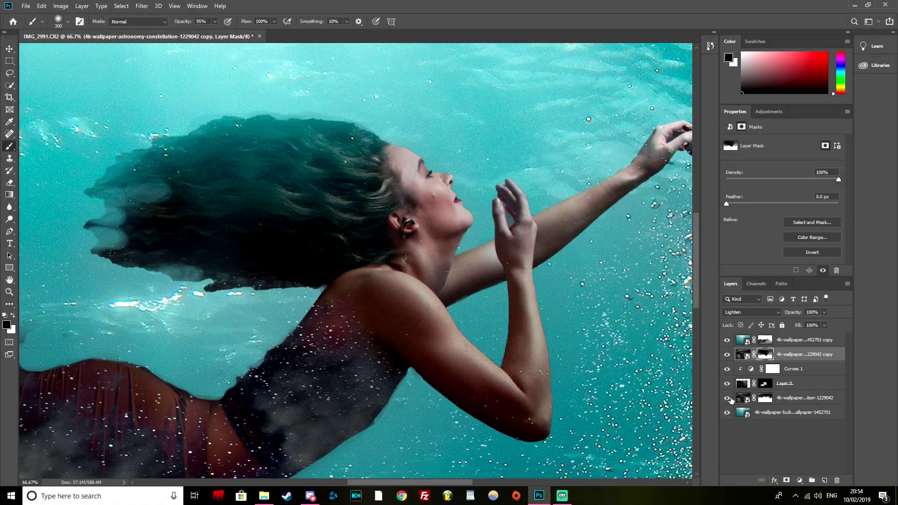
Step: Zoom in and paint out the grey gap between the raised fingers on Layer 0's mask, then fit the view
click(728, 398)
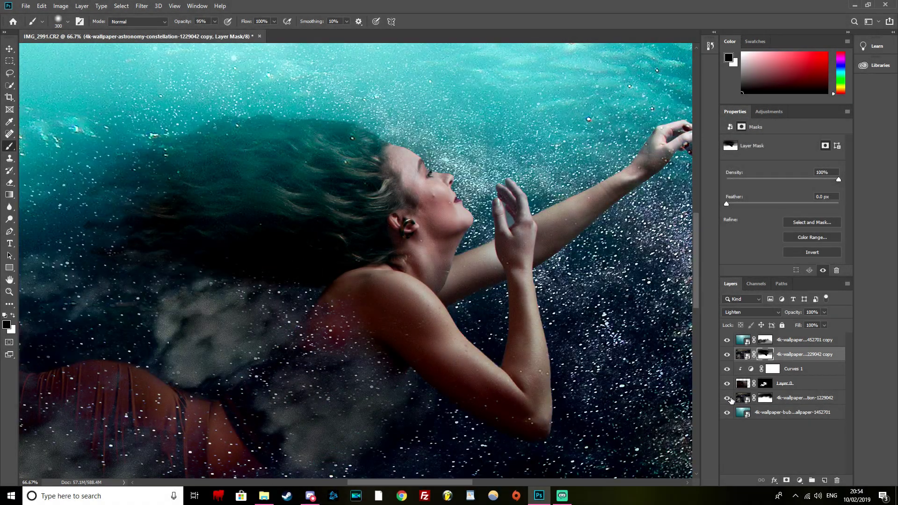
click(815, 384)
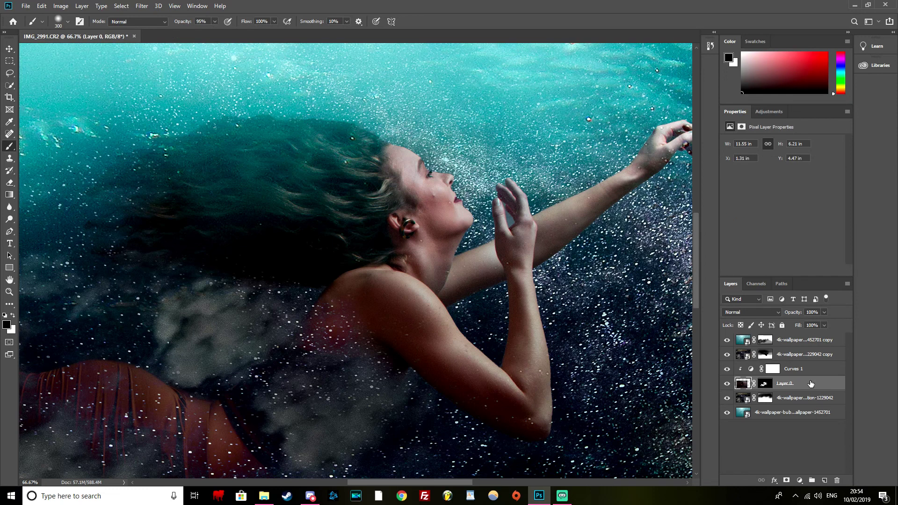
click(766, 383)
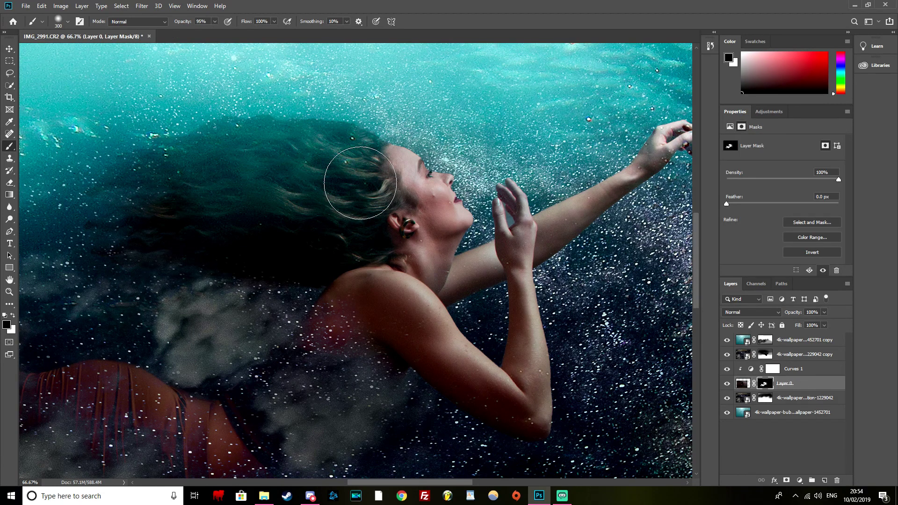
key(ctrl+1)
key(ctrl+plus)
mouse_move(482, 243)
mouse_down()
mouse_move(122, 337)
mouse_move(134, 402)
mouse_up()
key(b)
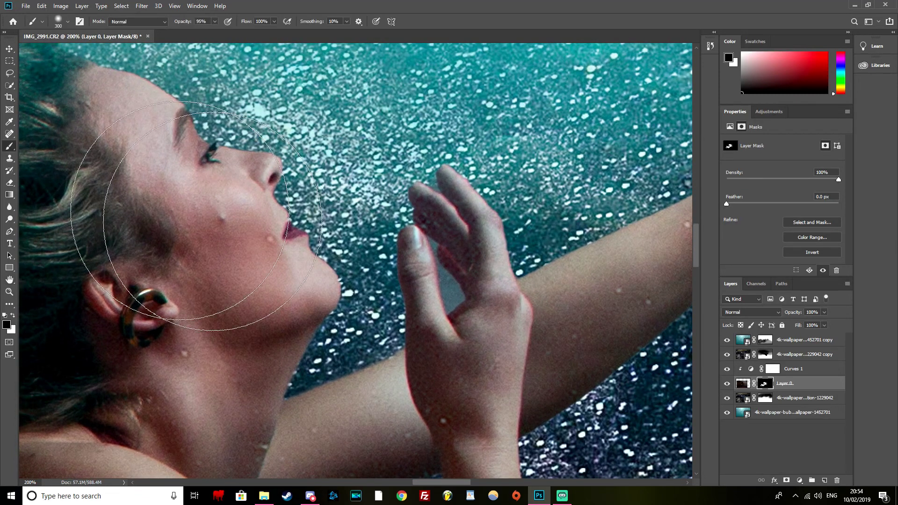
key(bracketleft)
key(bracketleft)
key(bracketleft)
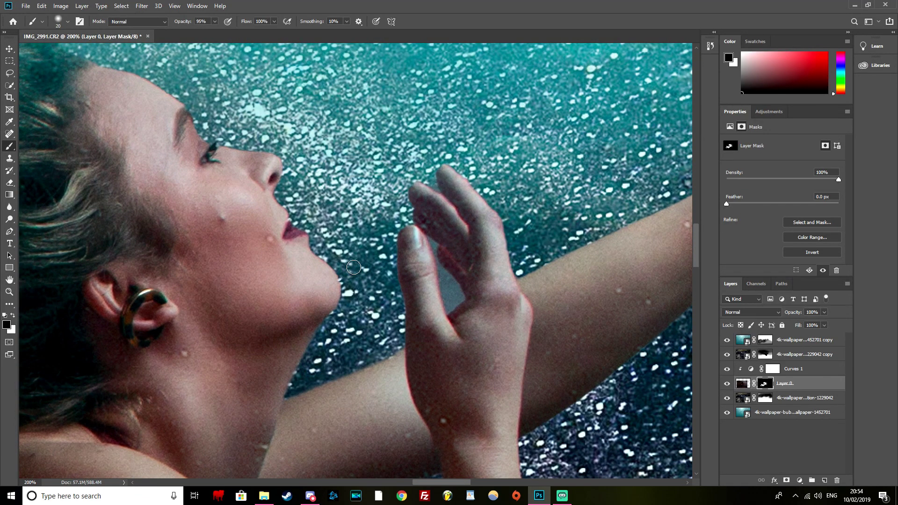
drag(453, 281, 461, 298)
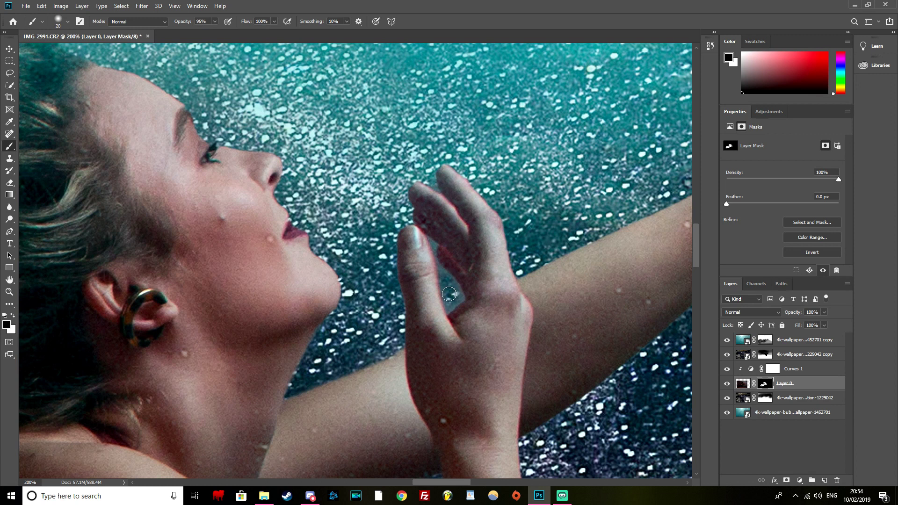
key(bracketleft)
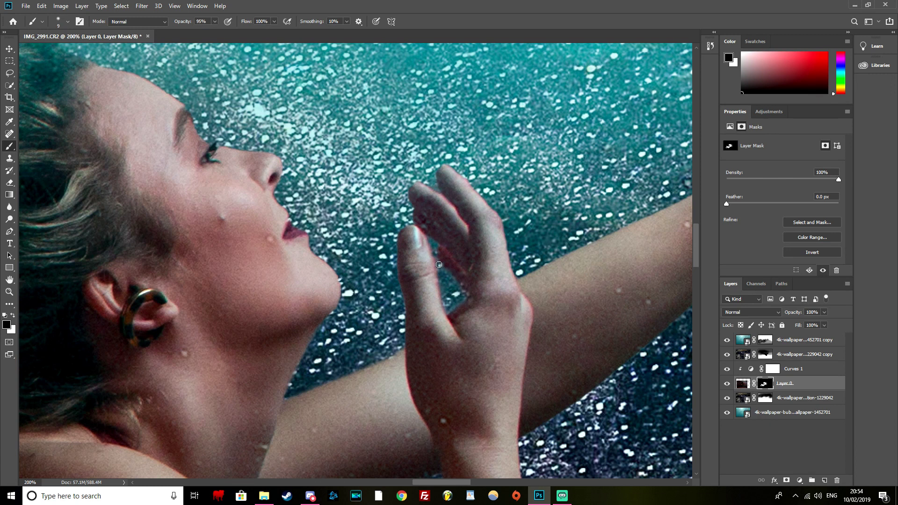
key(x)
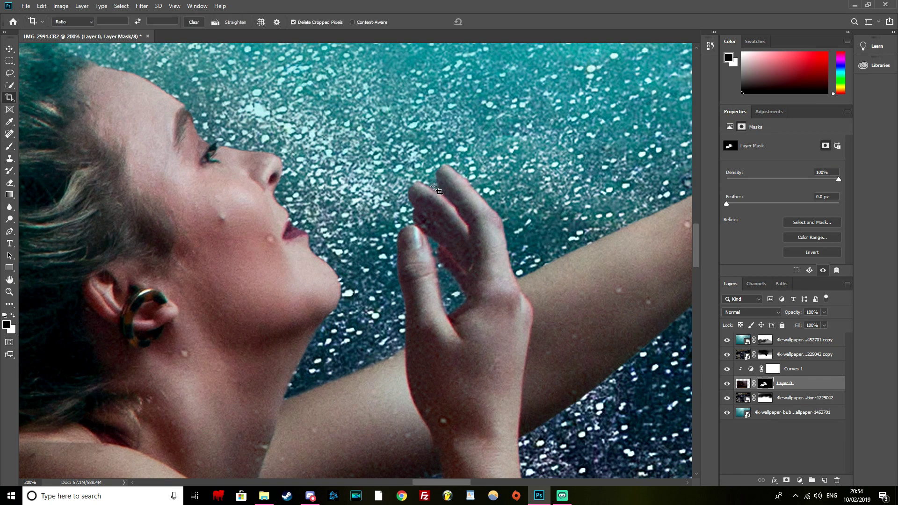
key(x)
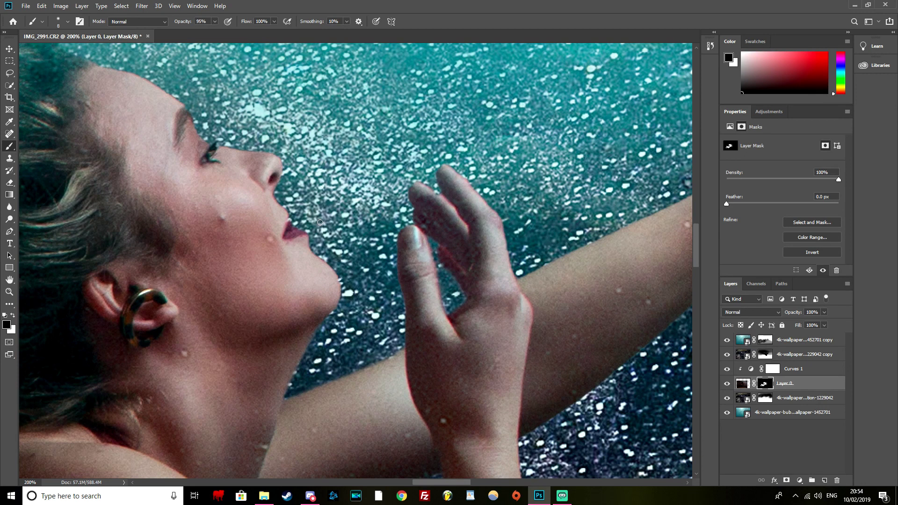
key(ctrl+0)
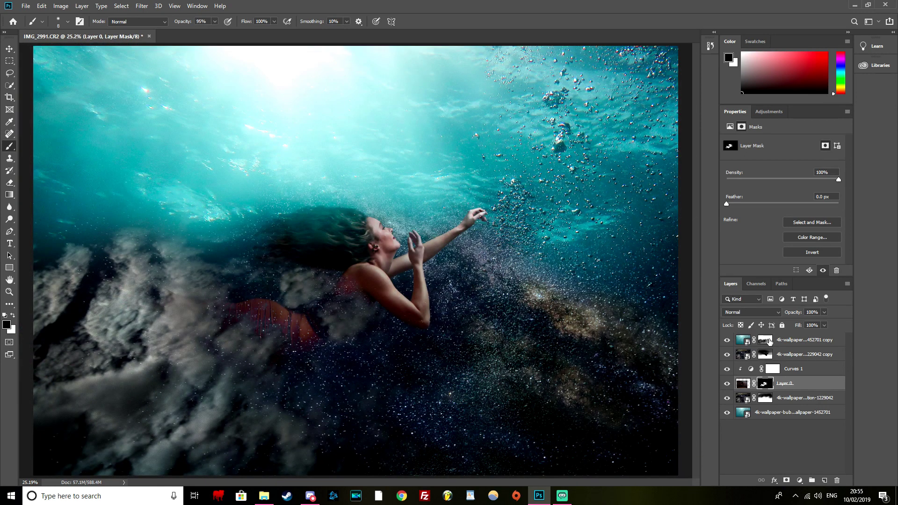
Step: Target the bubbles copy mask with a larger white brush at 65% opacity
click(765, 340)
key(bracketright)
key(bracketright)
key(bracketright)
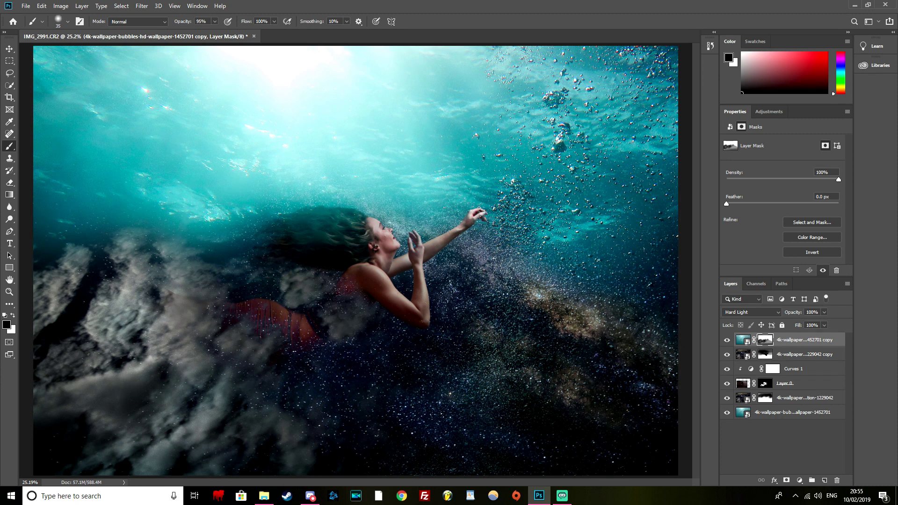
drag(214, 21, 202, 31)
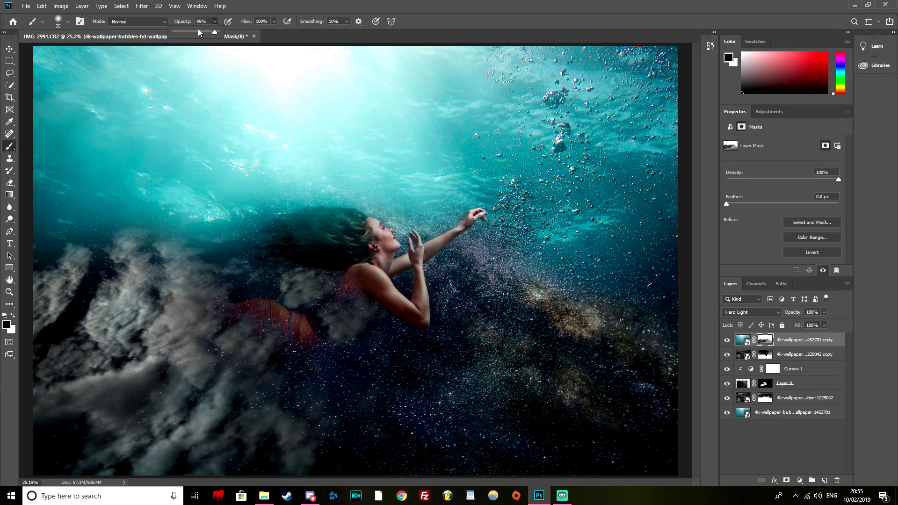
click(480, 200)
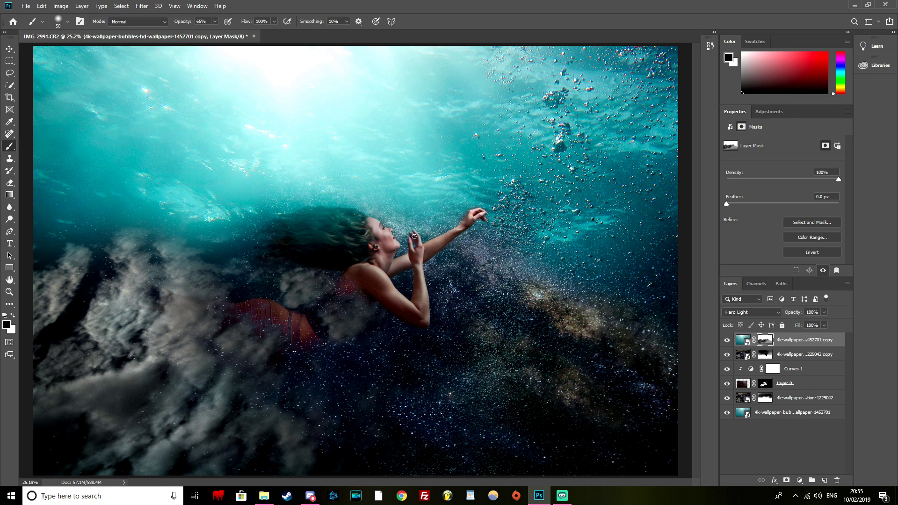
key(x)
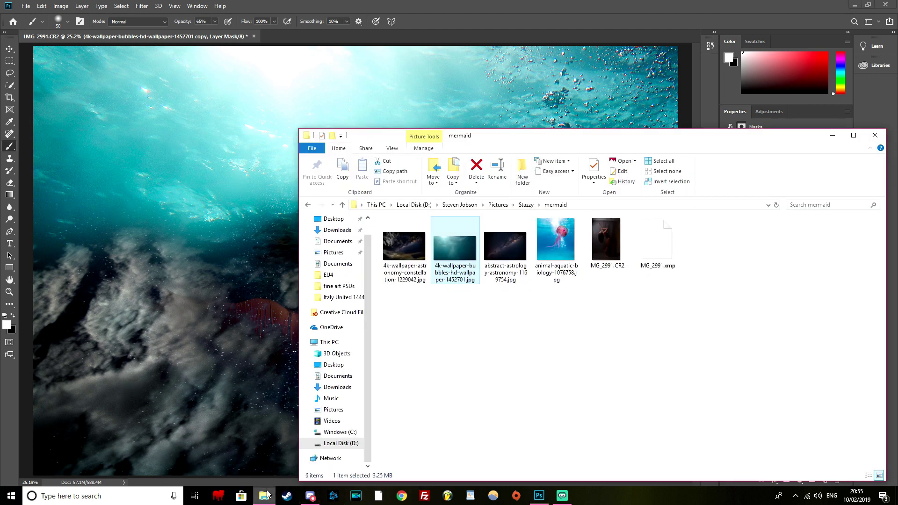
Step: Drag the jellyfish photo from the mermaid folder onto the composite
click(264, 495)
click(557, 237)
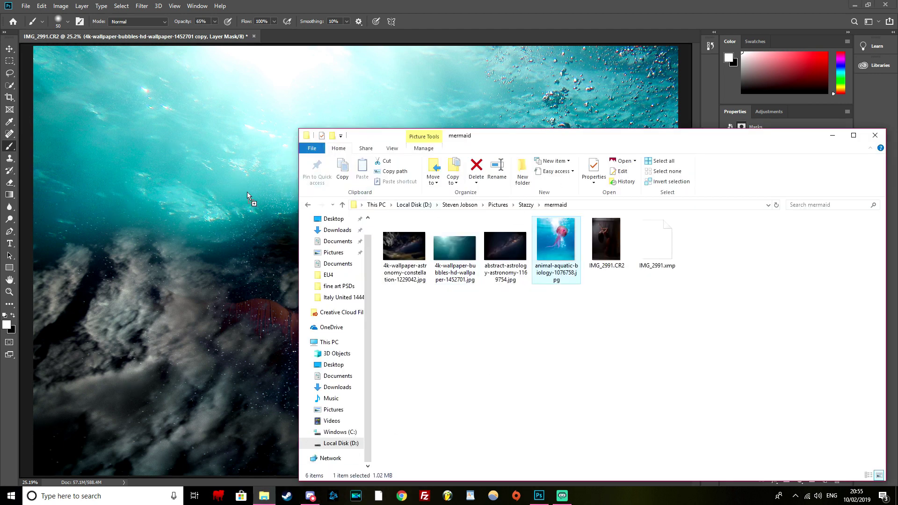
drag(556, 236, 246, 192)
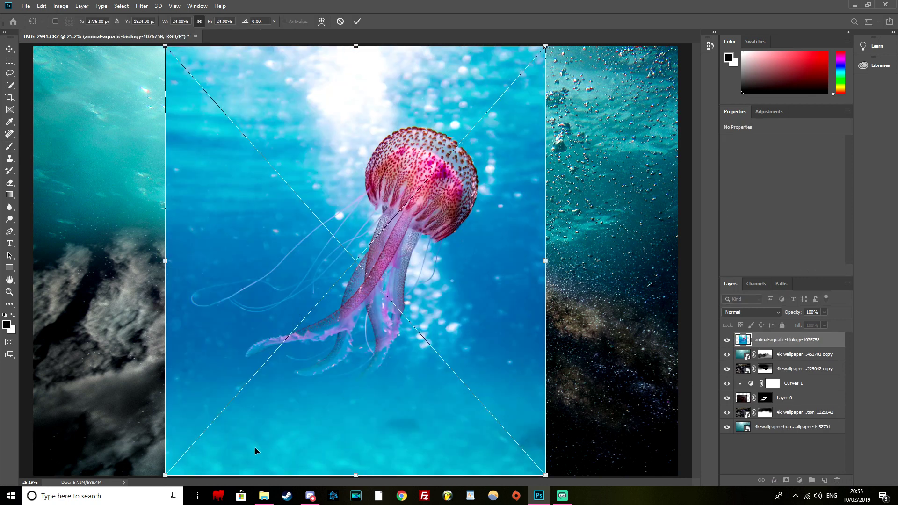
Step: Scale the jellyfish photo down and position it in the scene's top-right corner
drag(165, 476, 377, 238)
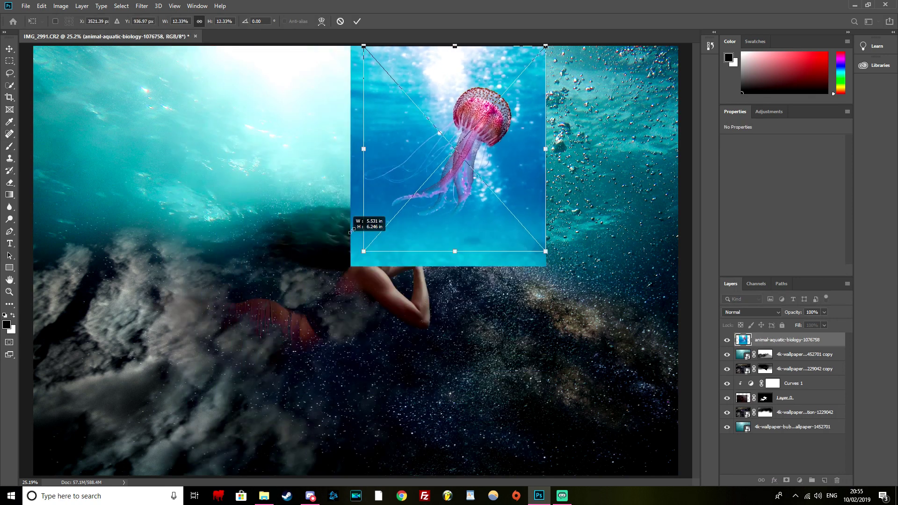
drag(425, 183, 551, 188)
drag(504, 239, 482, 249)
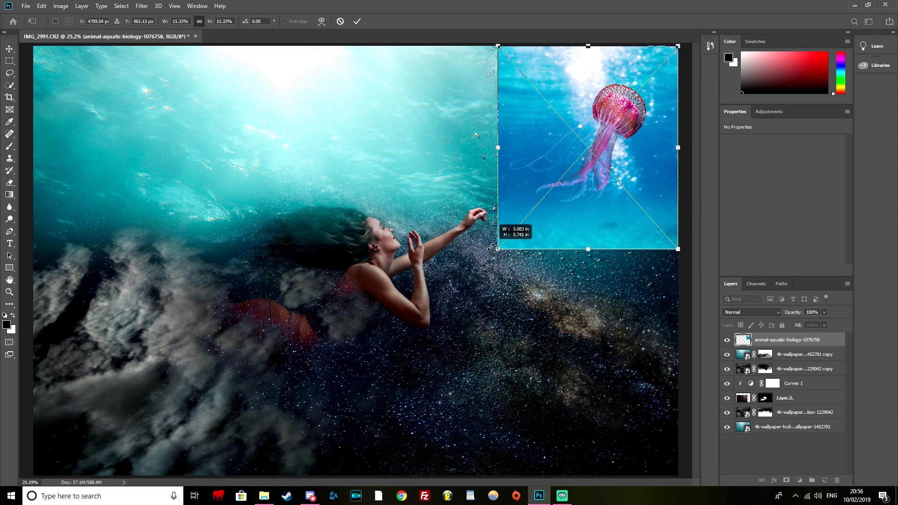
Step: Commit the jellyfish placement, move its layer below the bubble and star copies, and blend it in Hard Light
key(b)
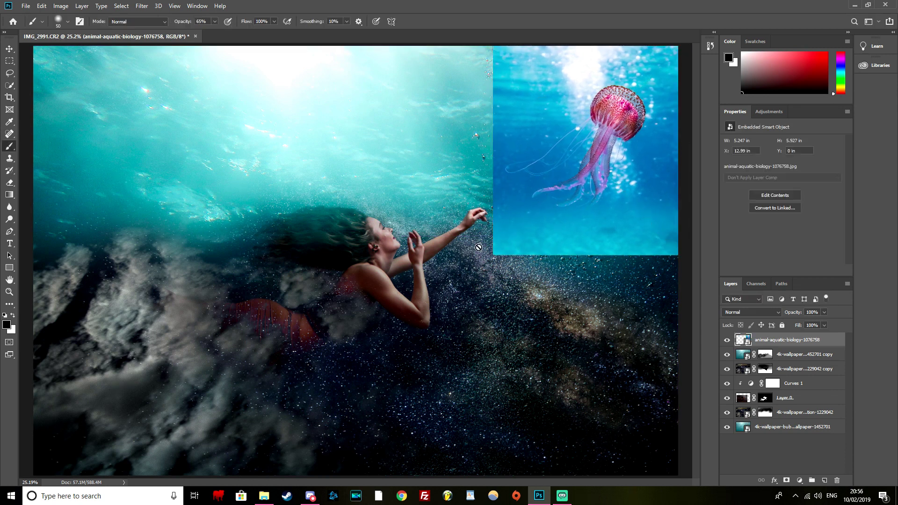
click(731, 312)
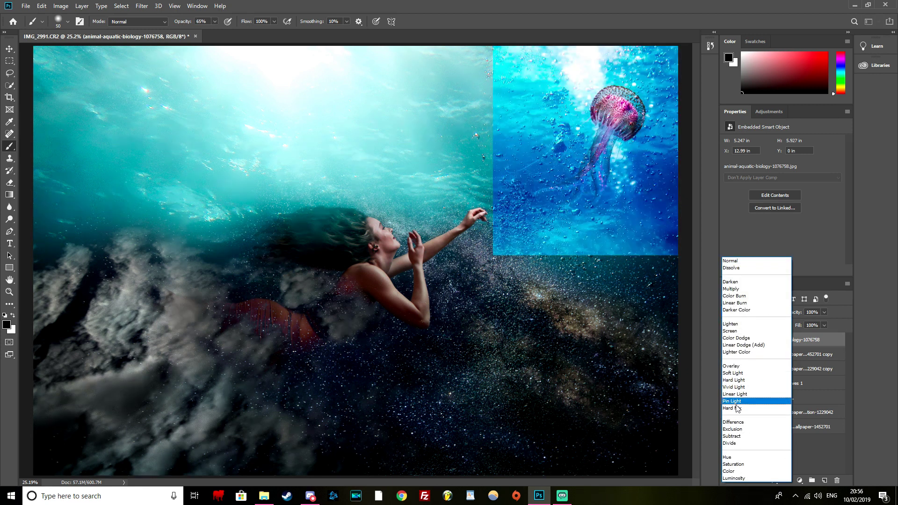
click(706, 369)
drag(782, 348, 785, 373)
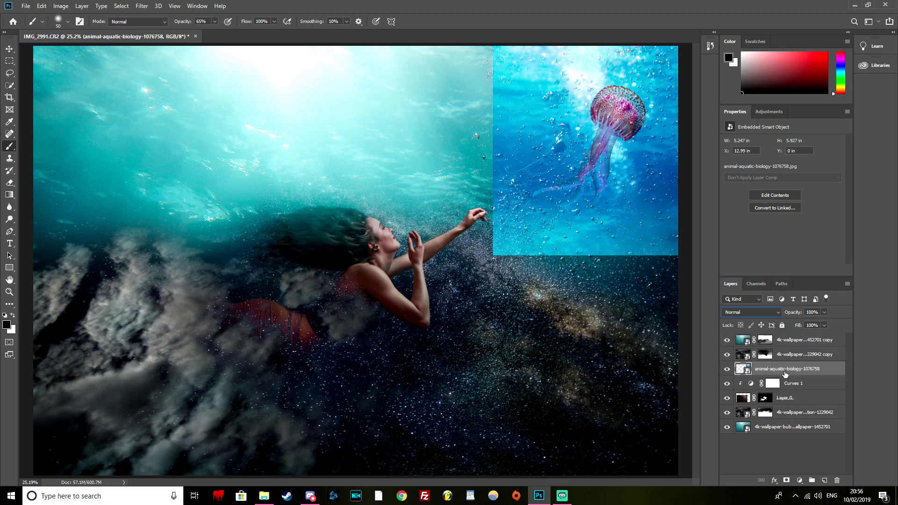
click(777, 312)
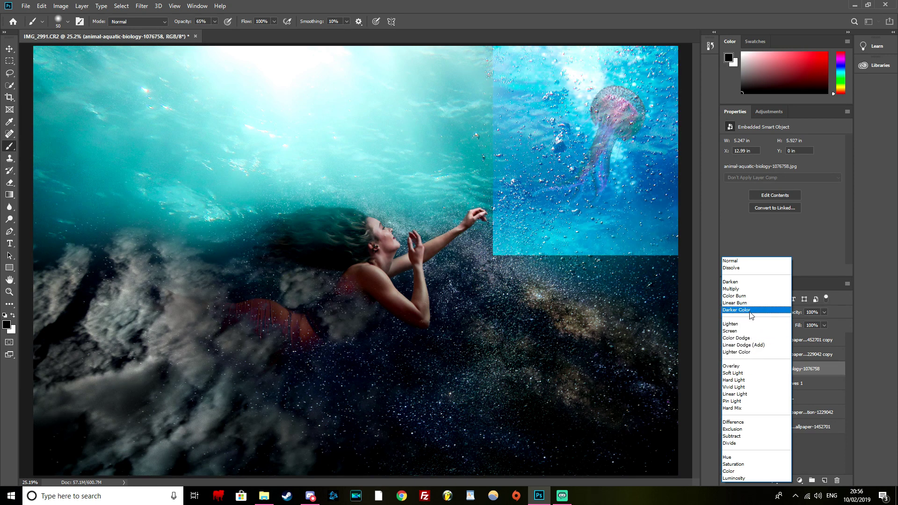
click(742, 380)
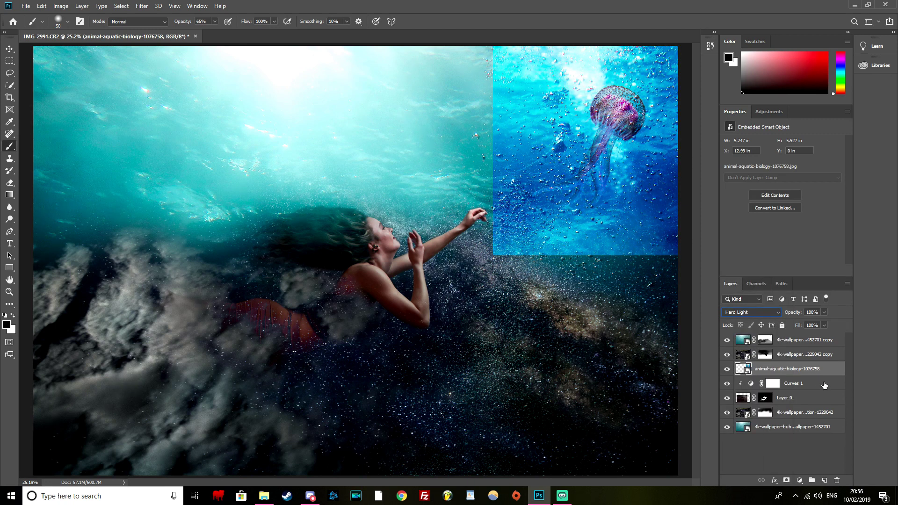
Step: Add a Curves adjustment clipped to the jellyfish, with highlights raised and midtones lowered into an S-curve
click(800, 481)
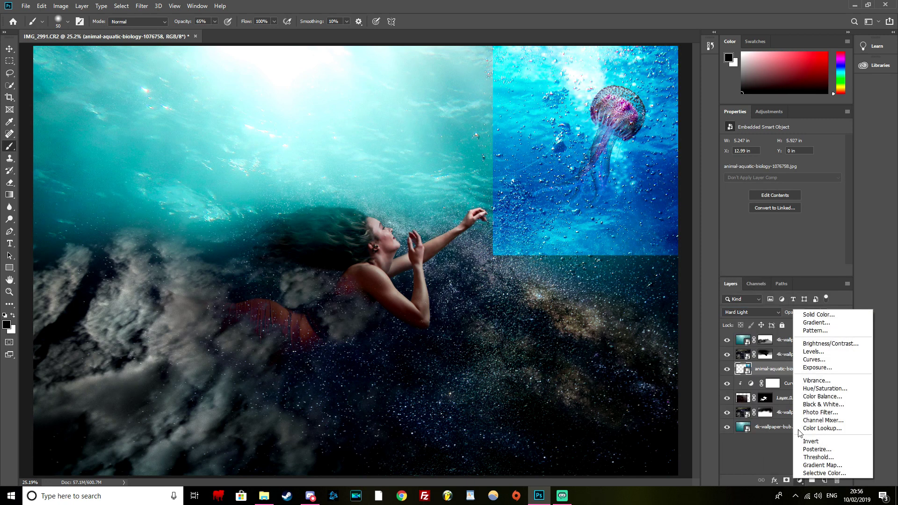
click(826, 359)
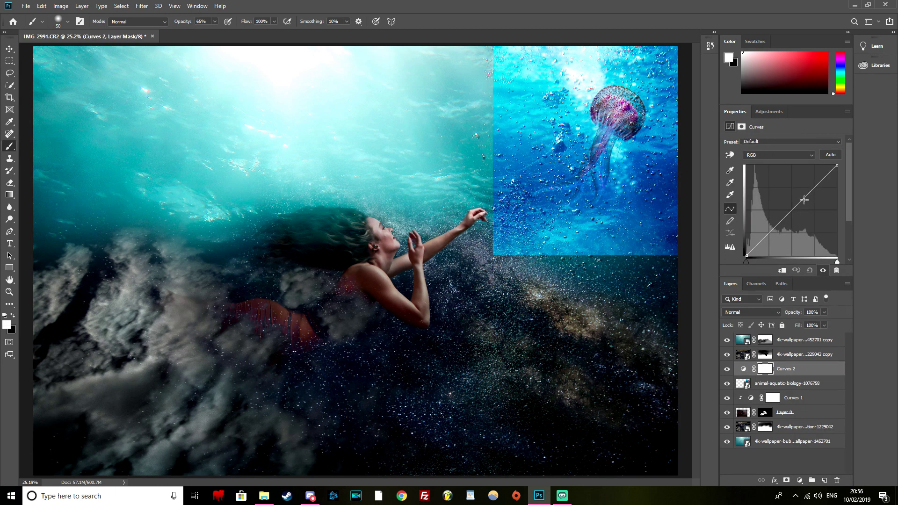
drag(804, 200, 800, 195)
click(783, 271)
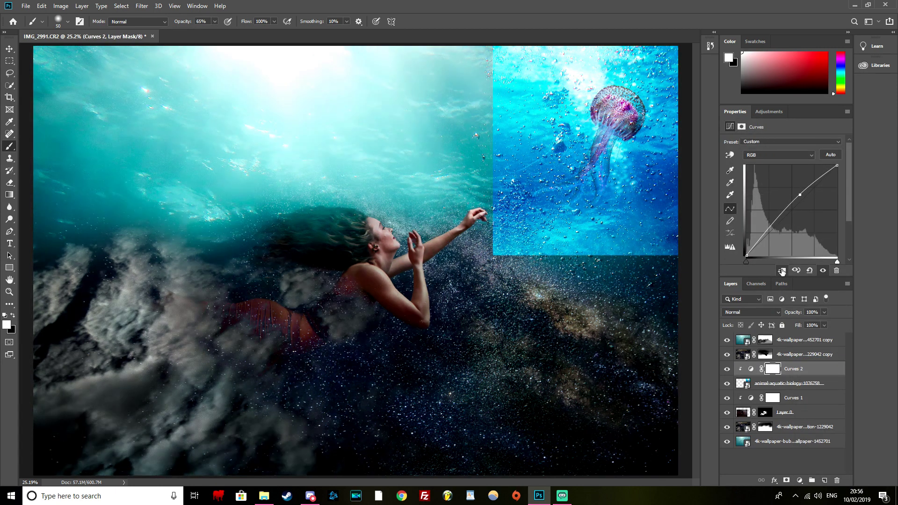
drag(781, 217, 781, 224)
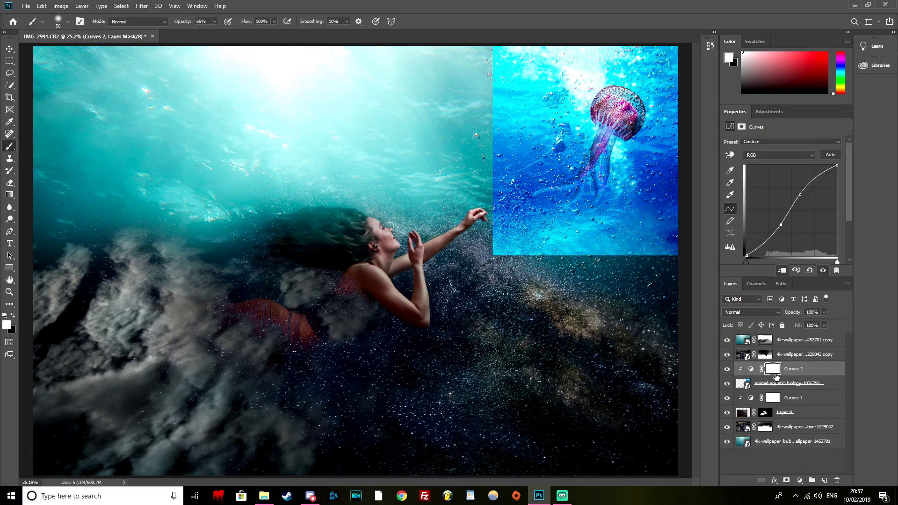
click(748, 385)
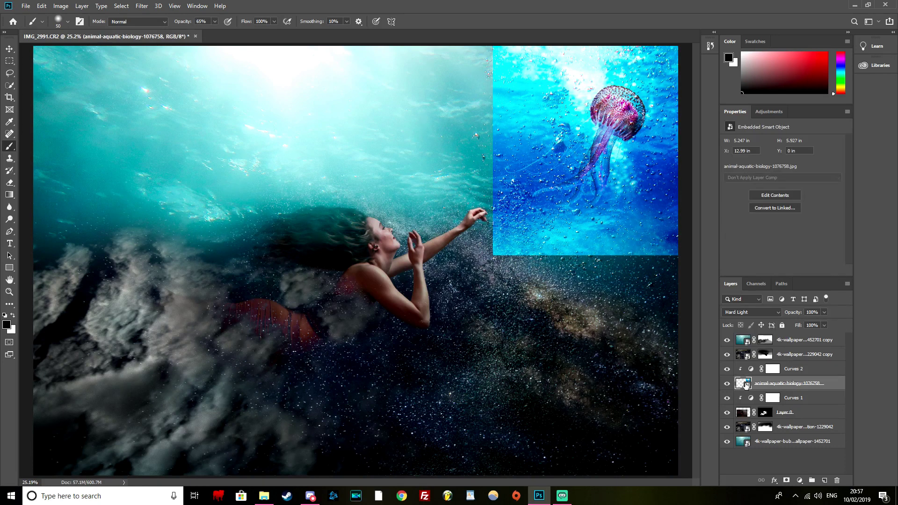
Step: Give the jellyfish layer a black mask and paint its body back in at top-right
click(787, 480)
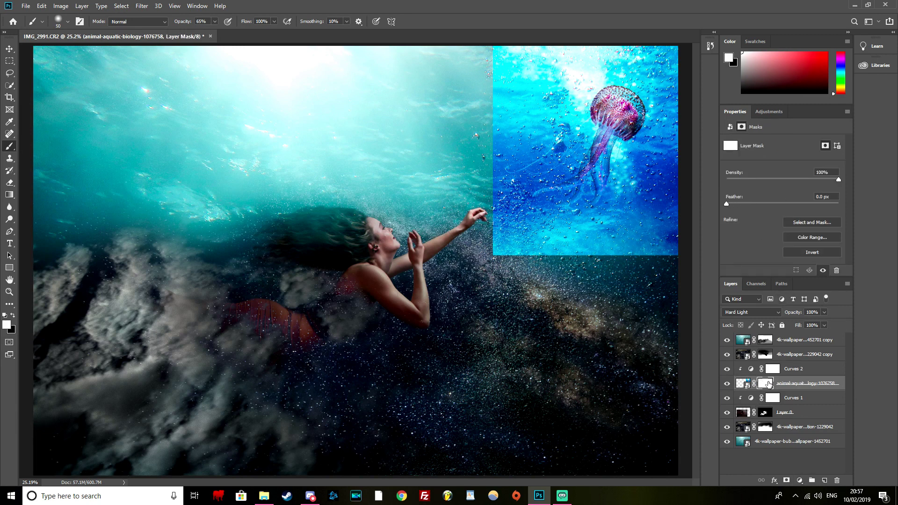
key(ctrl+z)
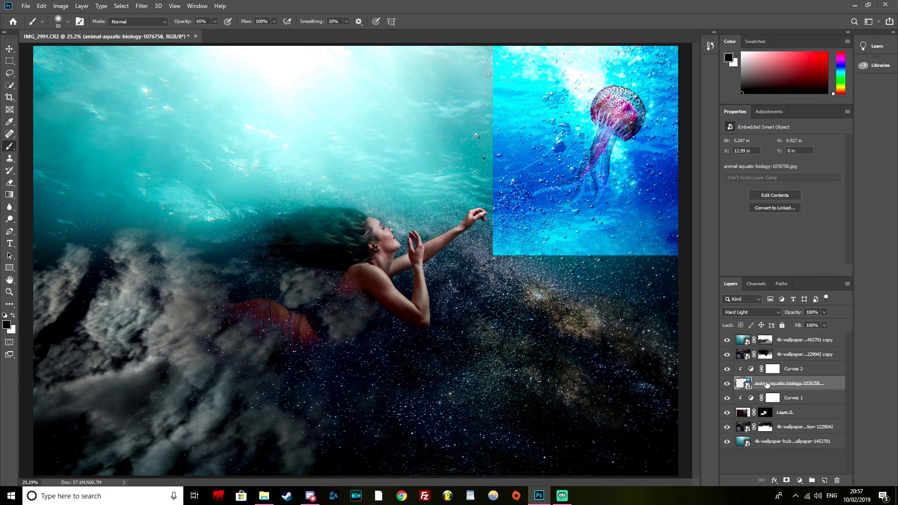
alt+click(787, 480)
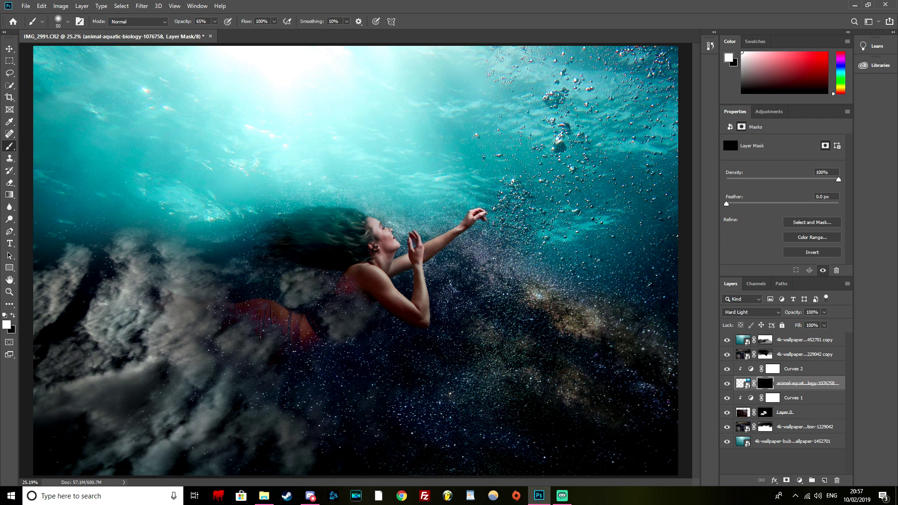
mouse_move(604, 136)
mouse_down()
mouse_move(622, 113)
mouse_move(602, 151)
mouse_move(556, 189)
mouse_move(552, 167)
mouse_up()
key(bracketleft)
key(bracketleft)
key(bracketleft)
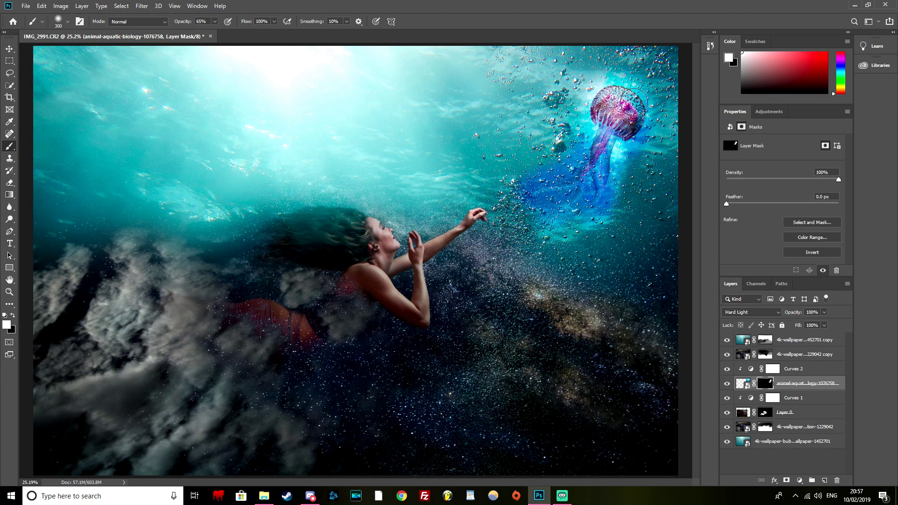
Step: At 28% brush opacity, softly reveal a glow beside the jellyfish, then switch to a larger black brush
drag(214, 22, 213, 26)
click(68, 21)
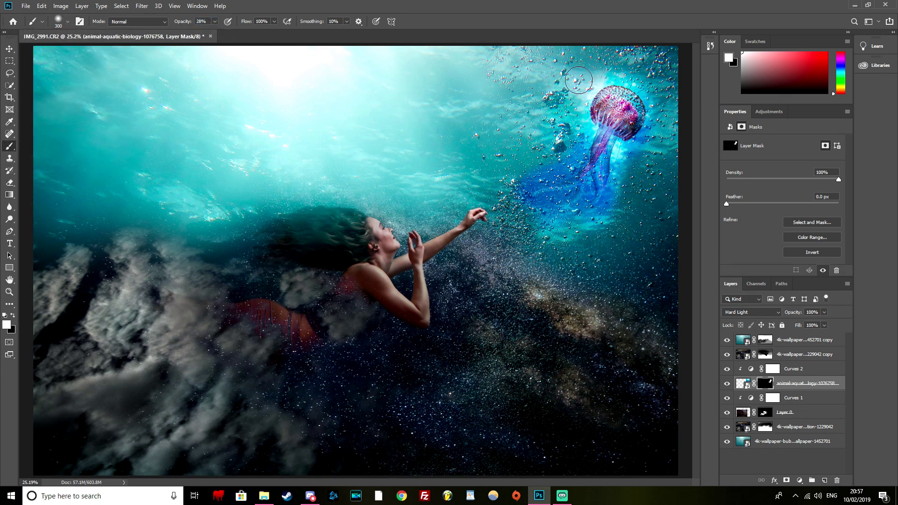
drag(609, 71, 655, 89)
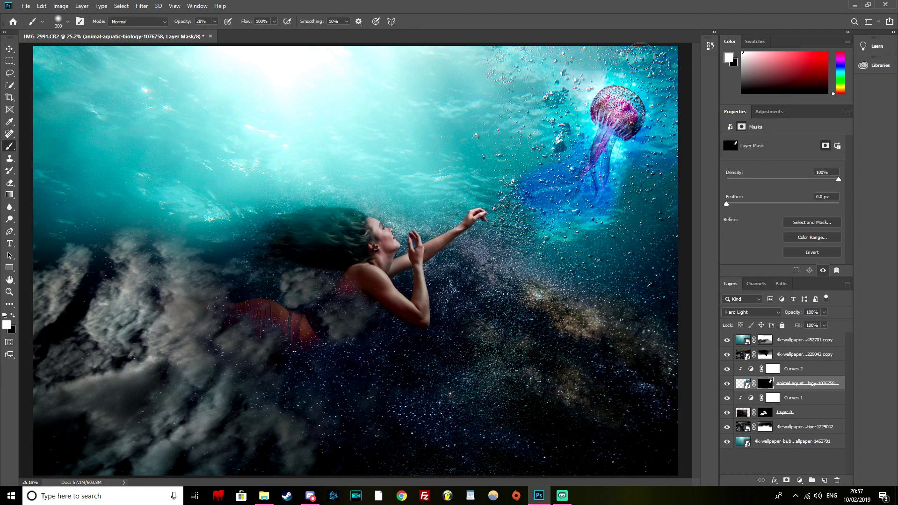
key(x)
key(bracketright)
key(bracketright)
key(bracketright)
key(bracketright)
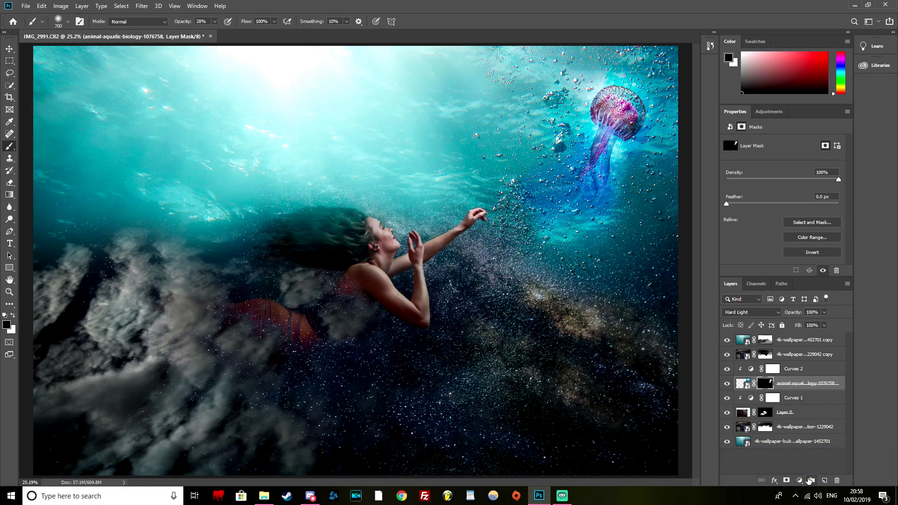
Step: Add a Color Balance adjustment with the midtone Yellow–Blue slider at -71
click(800, 480)
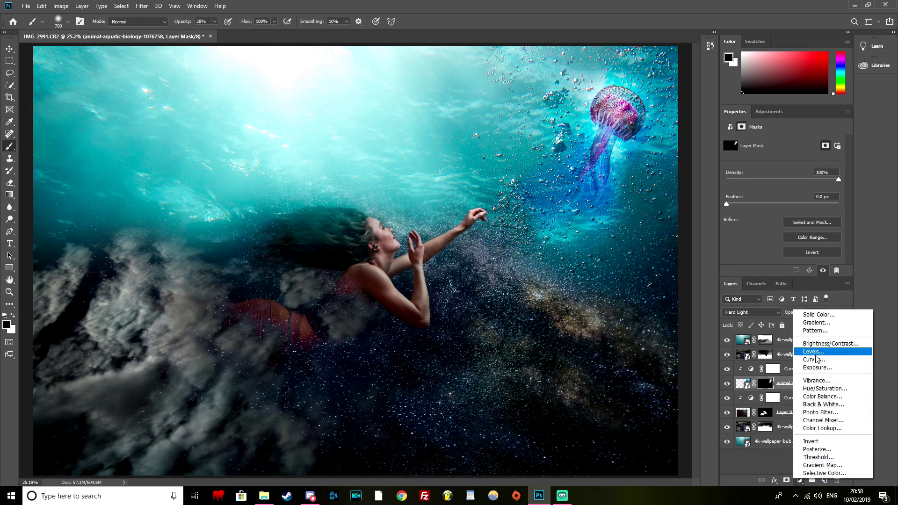
click(822, 396)
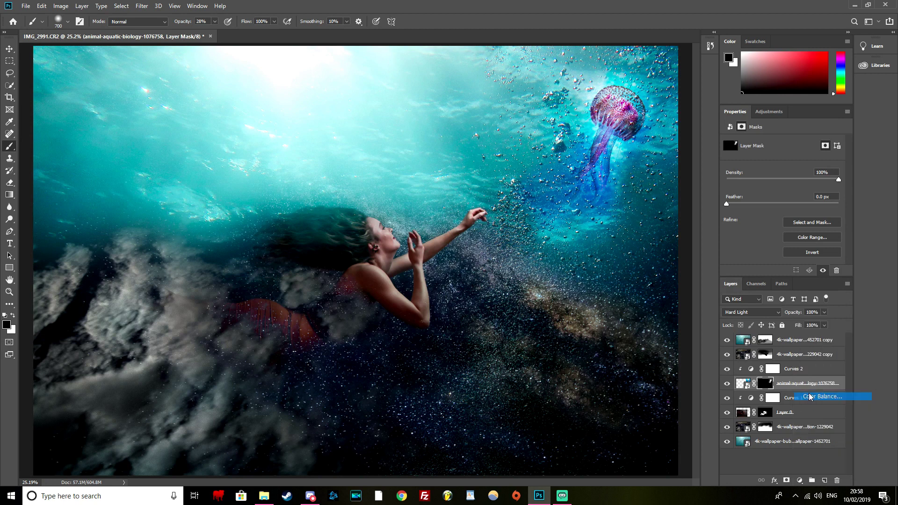
drag(771, 193, 740, 195)
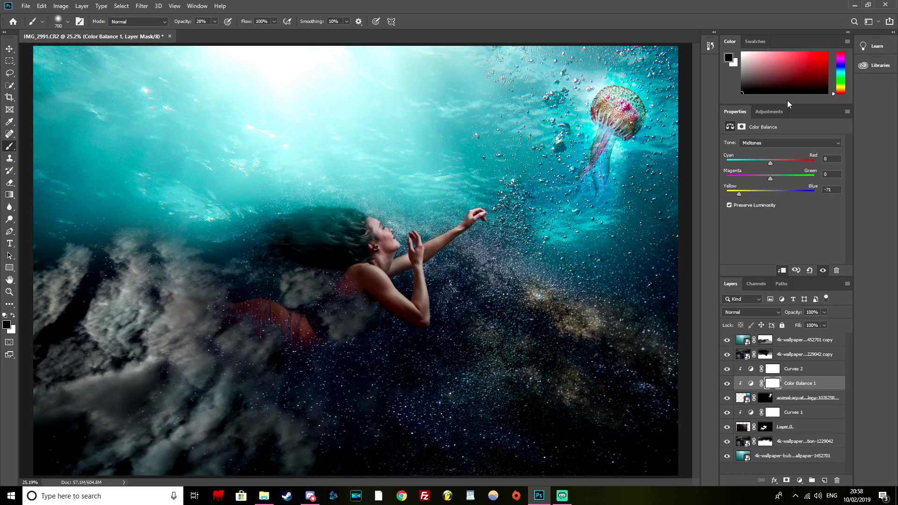
Step: Target the jellyfish layer's mask with a black brush at 65% opacity
click(765, 398)
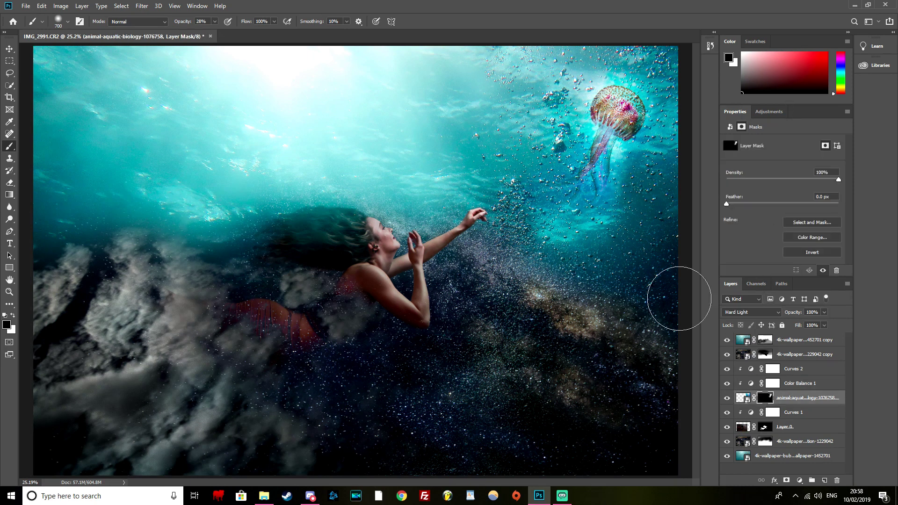
click(214, 21)
click(231, 32)
key(x)
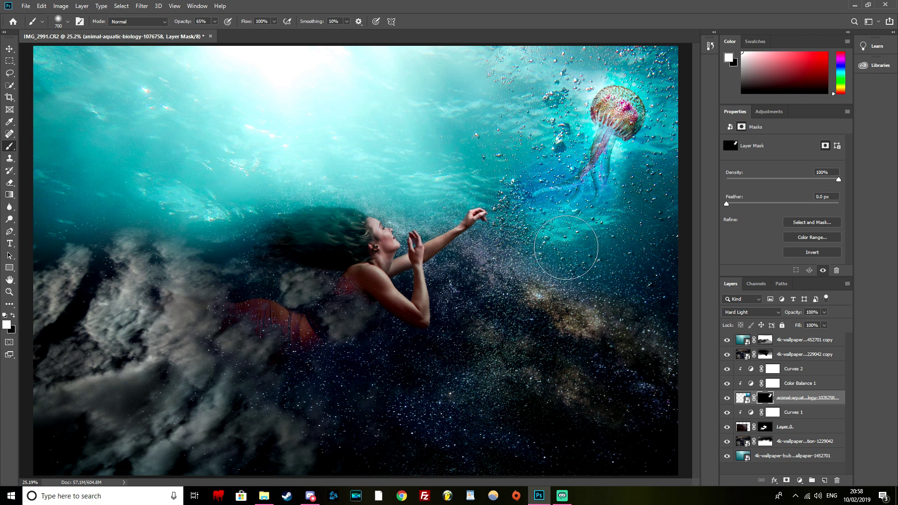
key(x)
Step: Paint away the blue haze around and right of the jellyfish, refining with a smaller brush
drag(532, 242, 505, 167)
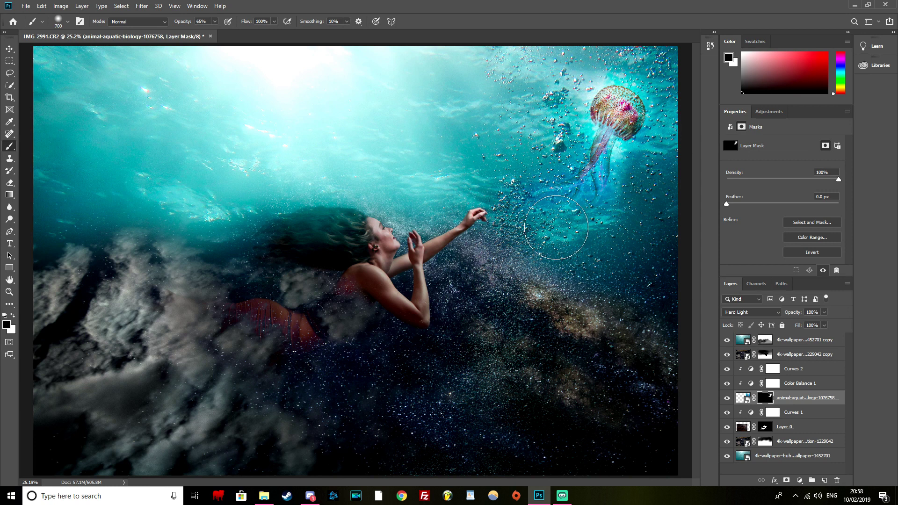
mouse_move(504, 167)
mouse_down()
mouse_move(655, 161)
mouse_move(566, 124)
mouse_move(633, 167)
mouse_move(602, 281)
mouse_move(621, 210)
mouse_move(538, 239)
mouse_move(566, 223)
mouse_move(556, 201)
mouse_up()
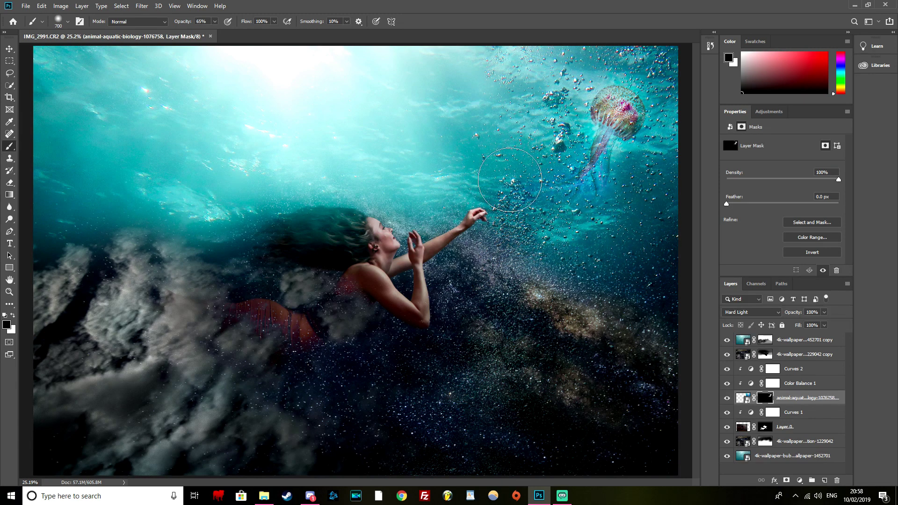
key(bracketleft)
key(bracketleft)
key(bracketleft)
key(bracketleft)
key(x)
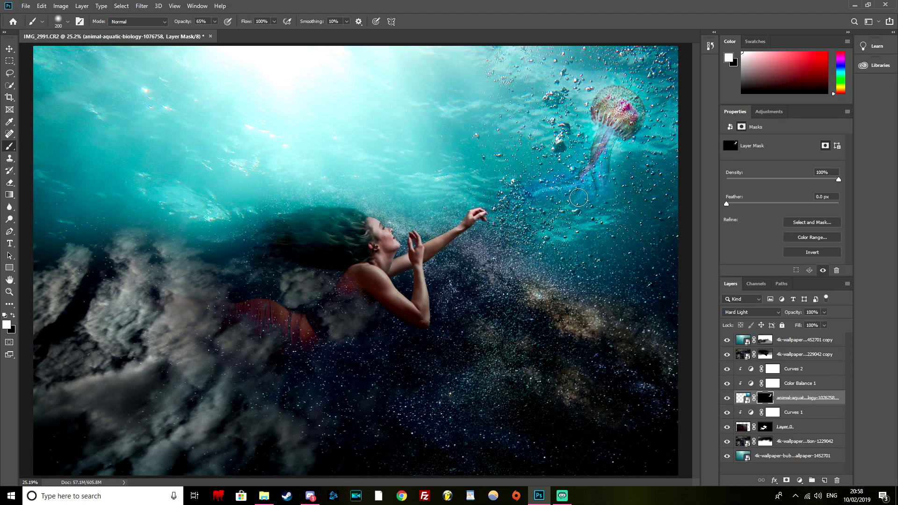
key(x)
key(x)
key(x)
key(bracketleft)
key(bracketleft)
key(bracketleft)
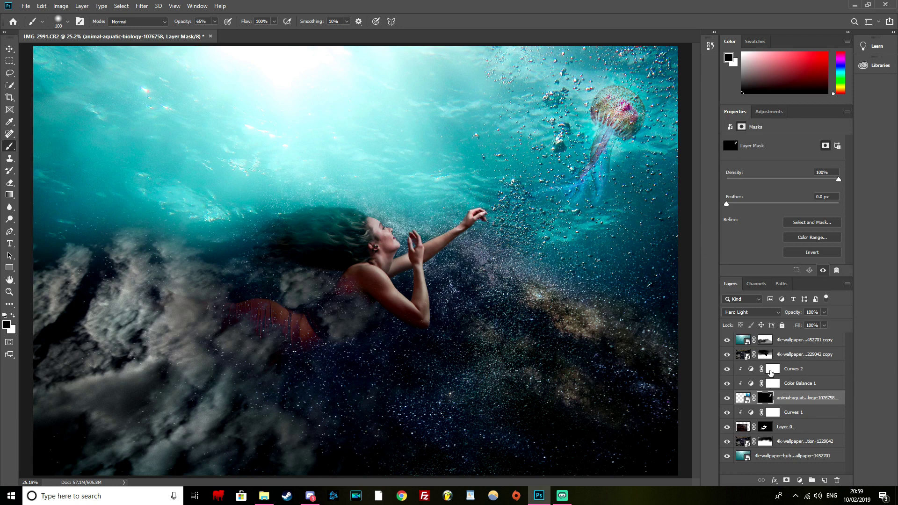
Step: Add a Vibrance adjustment layer with Vibrance raised and Saturation left at zero
click(799, 481)
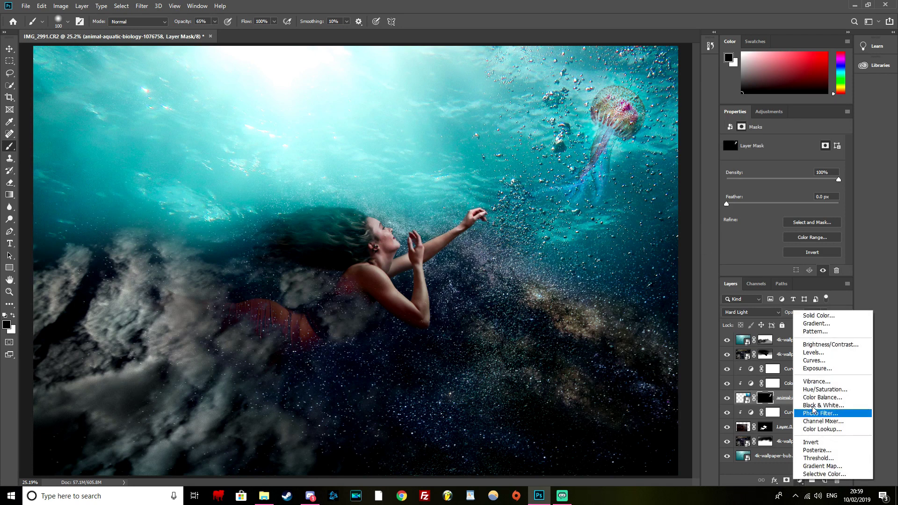
click(817, 381)
drag(784, 152, 806, 148)
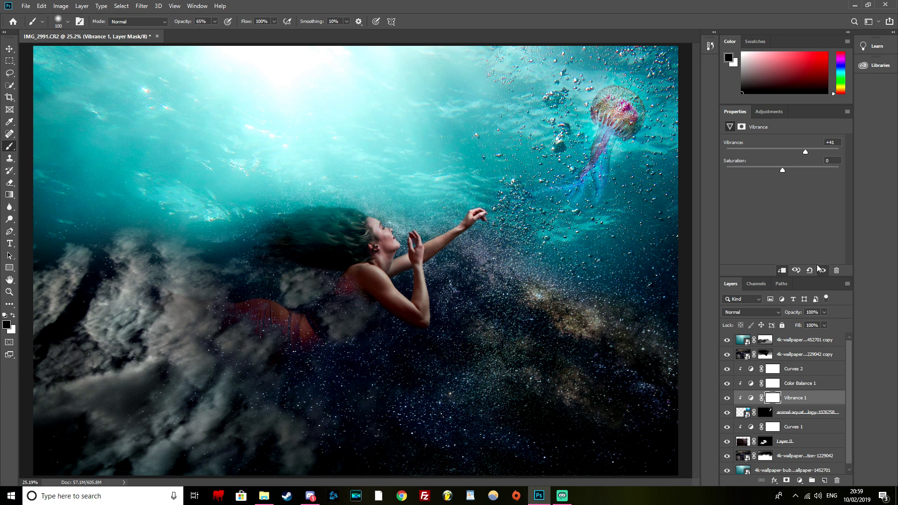
Step: Steepen the Curves 2 adjustment to brighten the jellyfish further
click(752, 371)
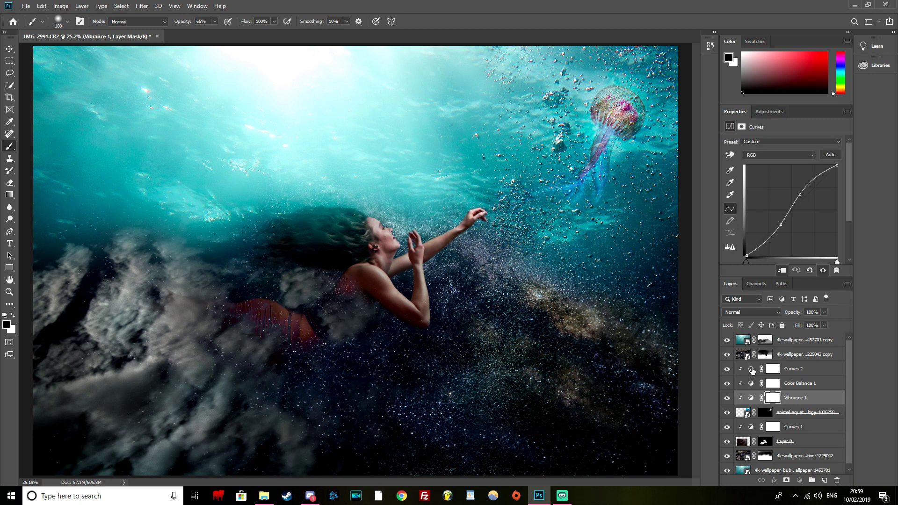
drag(800, 196, 784, 225)
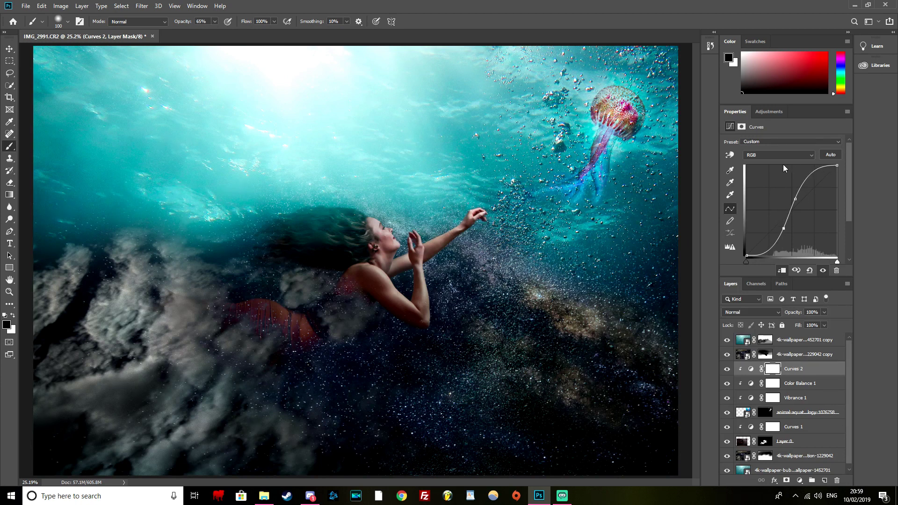
click(753, 398)
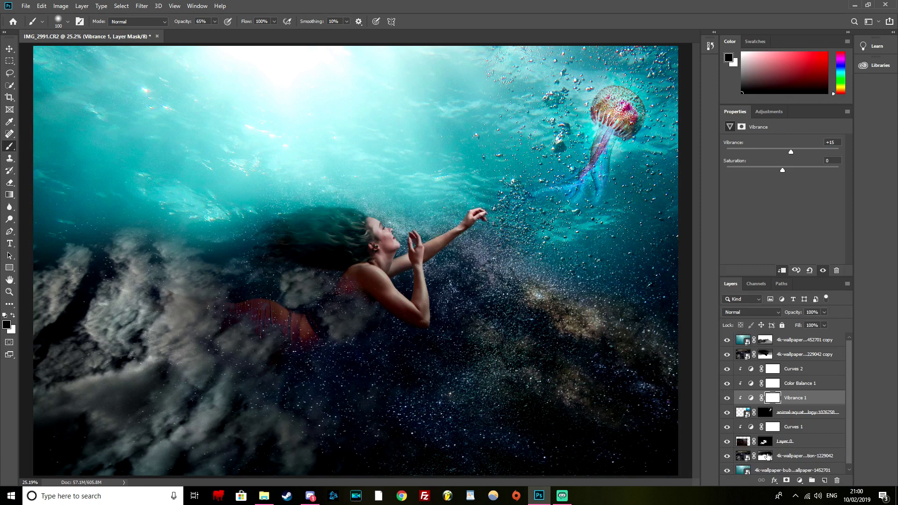
scroll(767, 457, down, 1)
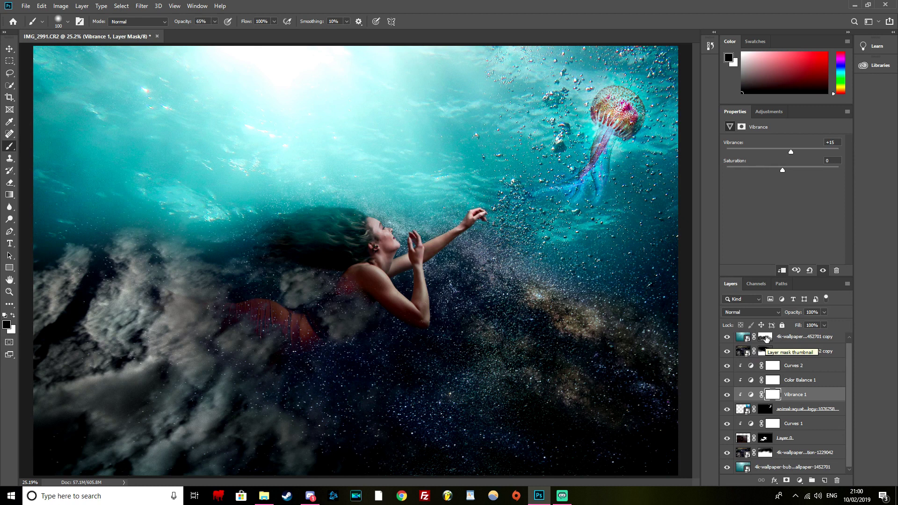
Step: Add a Curves adjustment clipped to the top bubbles copy, midpoint pulled down to darken the water
click(805, 337)
click(797, 485)
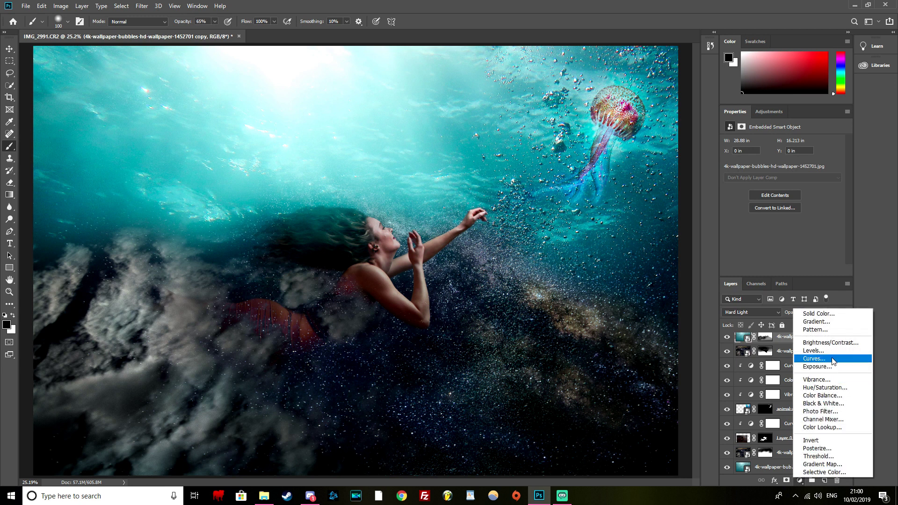
click(833, 359)
drag(807, 206, 805, 200)
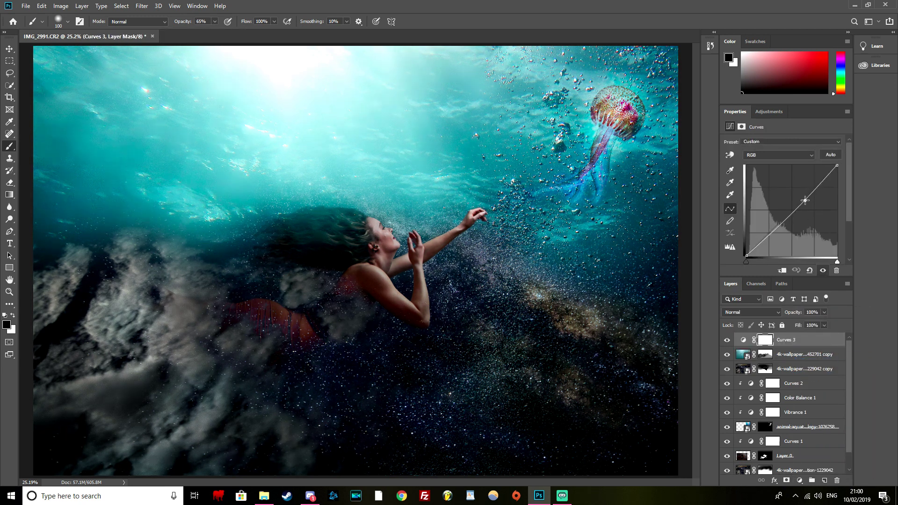
click(782, 271)
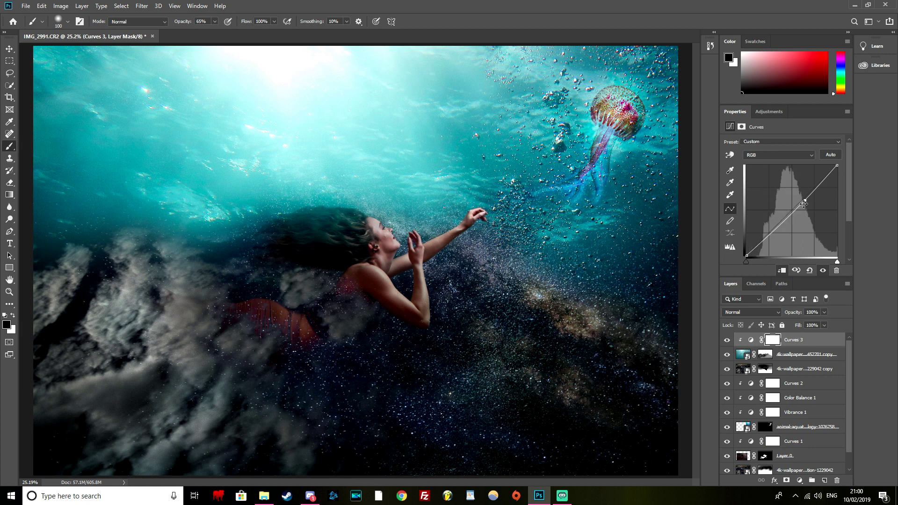
mouse_move(805, 201)
mouse_down()
mouse_move(792, 214)
mouse_move(801, 204)
mouse_up()
drag(802, 204, 802, 204)
scroll(783, 429, down, 1)
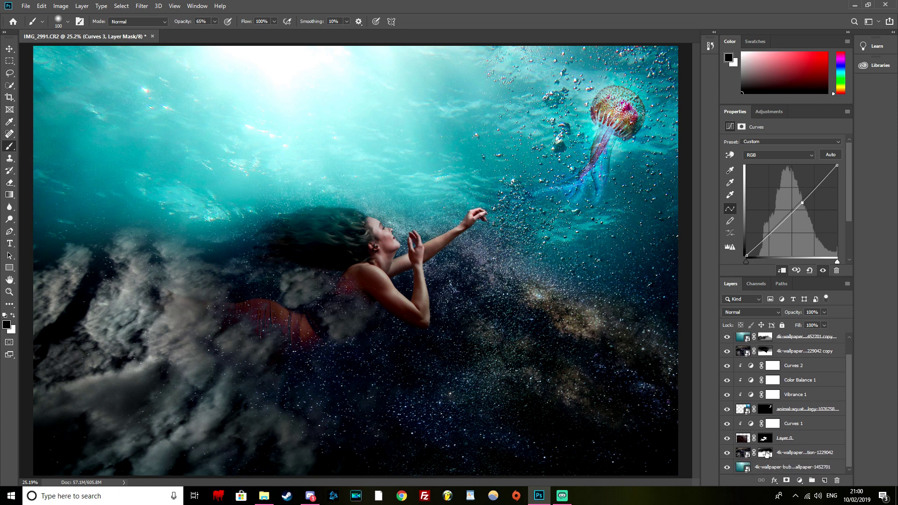
Step: Paint white at 15% opacity on the Milky Way mask around the woman's hair and shoulders
click(766, 453)
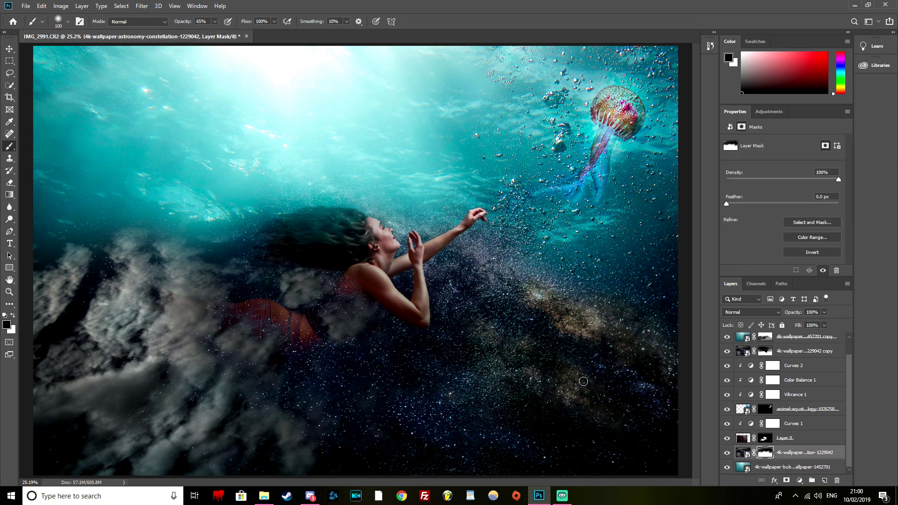
key(x)
click(216, 22)
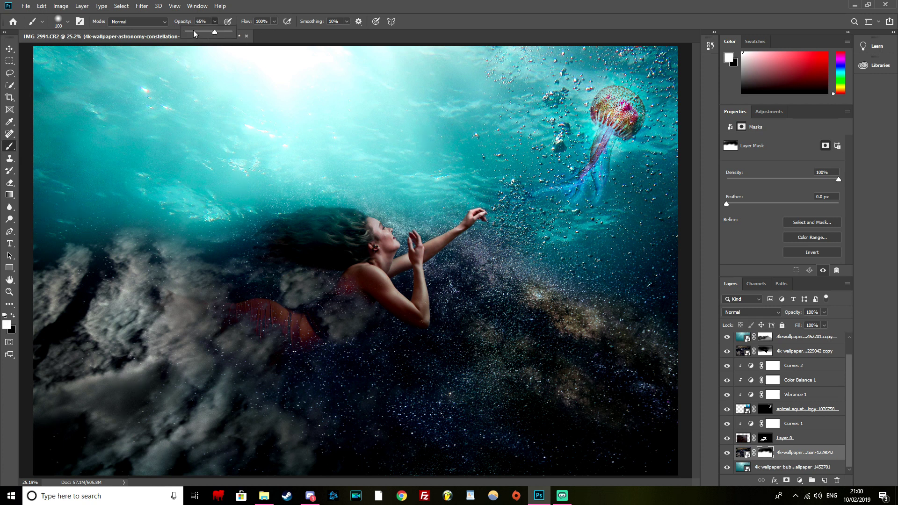
key(bracketright)
key(bracketright)
key(bracketright)
key(bracketright)
key(bracketright)
key(bracketright)
mouse_move(312, 236)
mouse_down()
mouse_move(291, 241)
mouse_move(410, 265)
mouse_up()
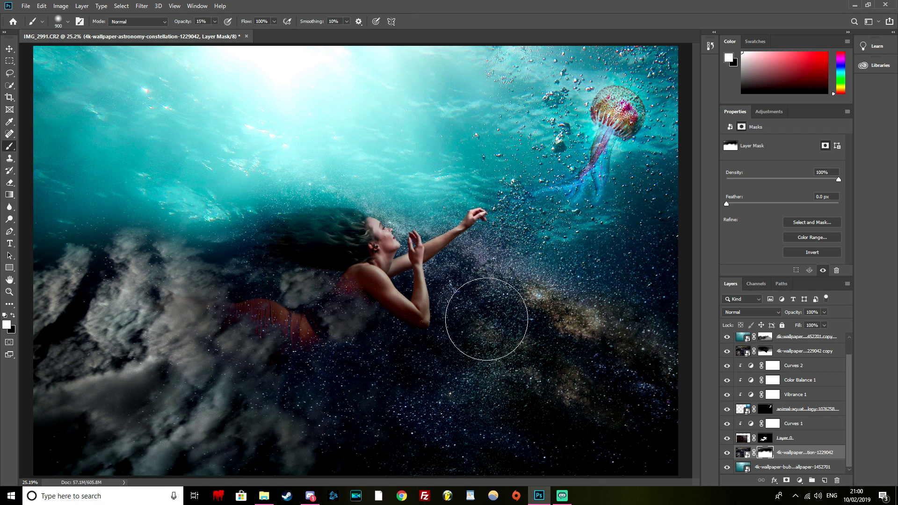
click(240, 267)
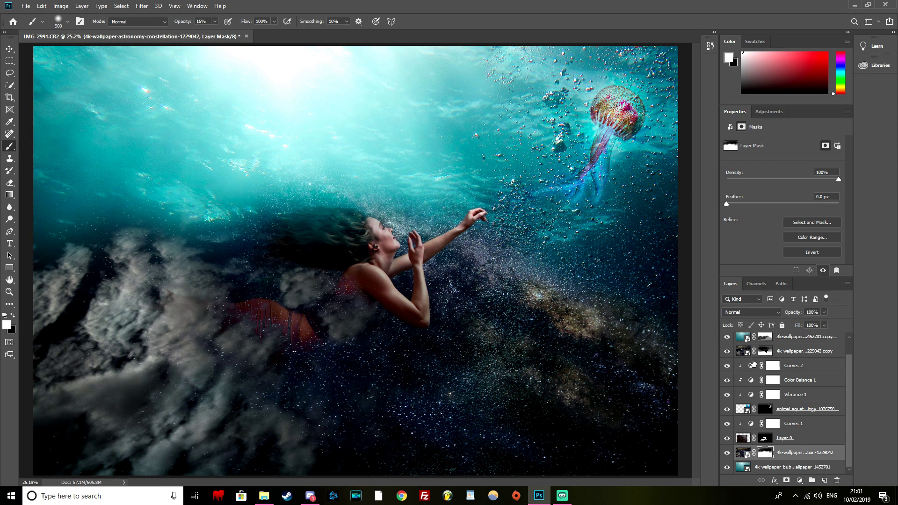
Step: Add a Brightness/Contrast adjustment above the top bubbles copy, lowering Brightness toward -30
scroll(781, 358, up, 1)
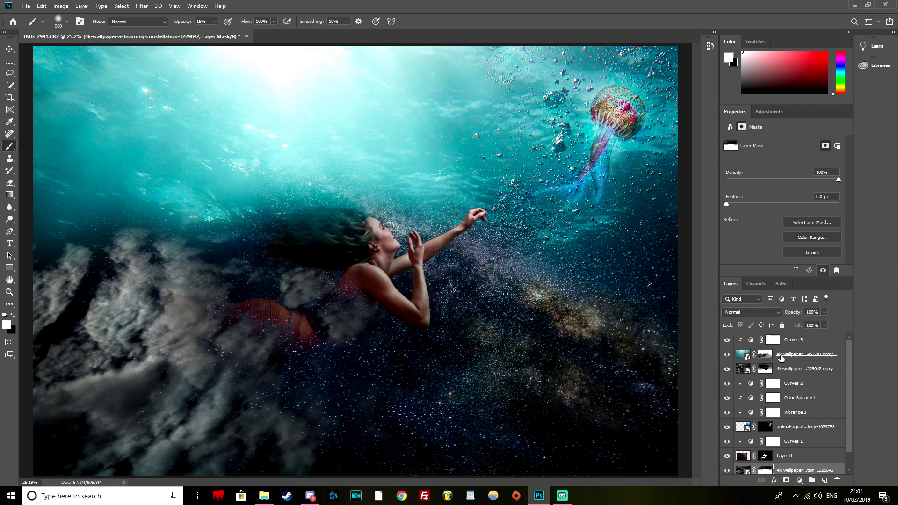
click(740, 356)
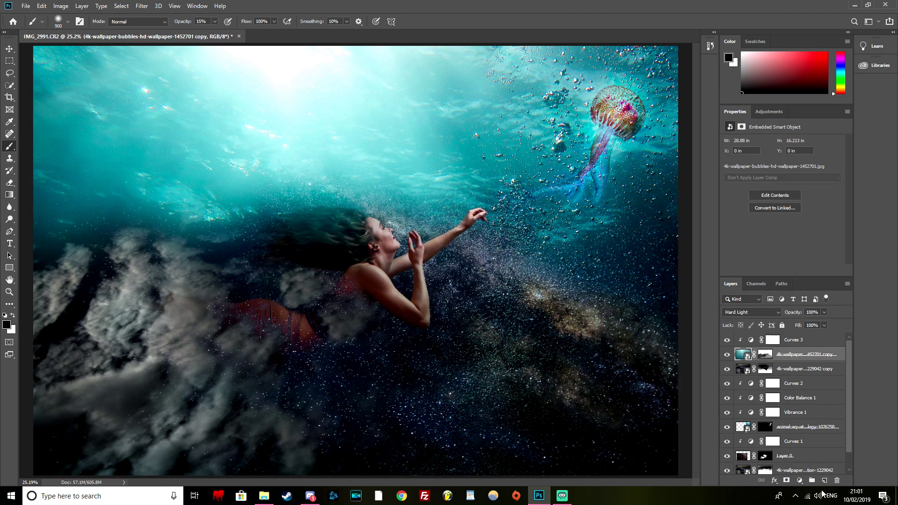
click(799, 481)
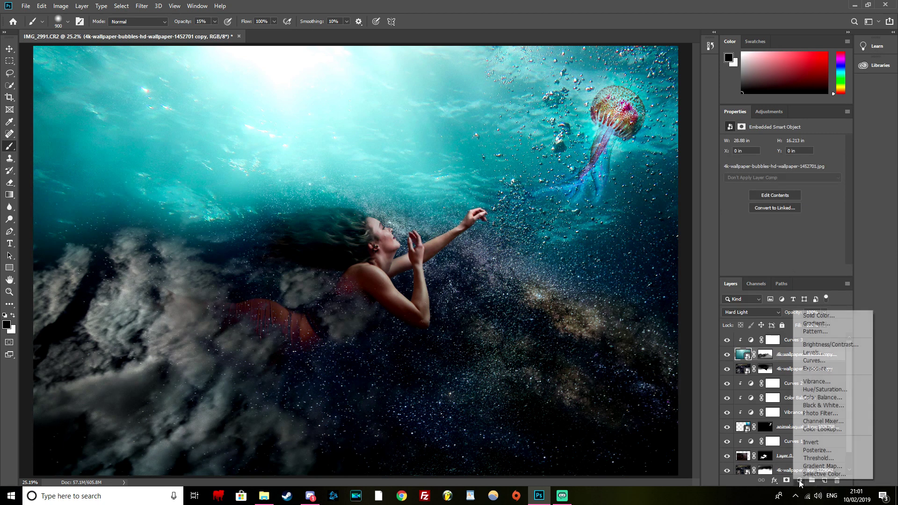
click(818, 346)
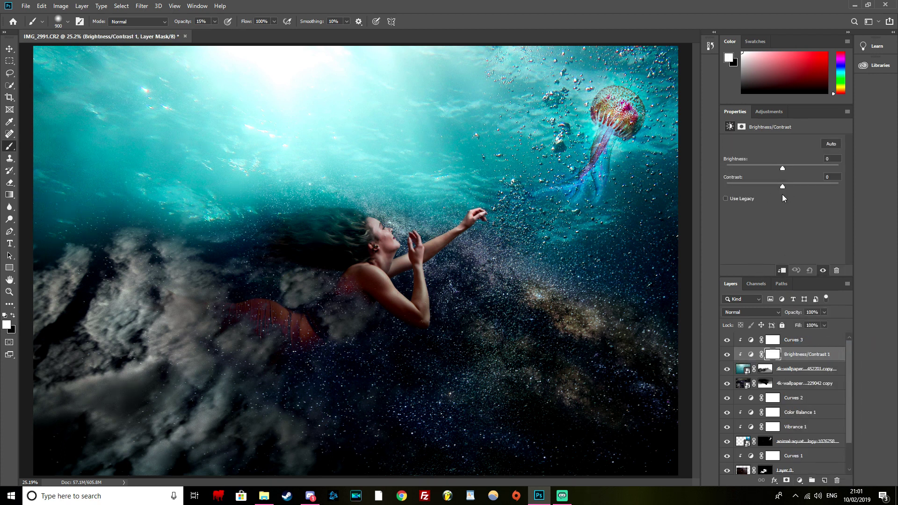
mouse_move(783, 164)
mouse_down()
mouse_move(771, 167)
mouse_move(781, 167)
mouse_up()
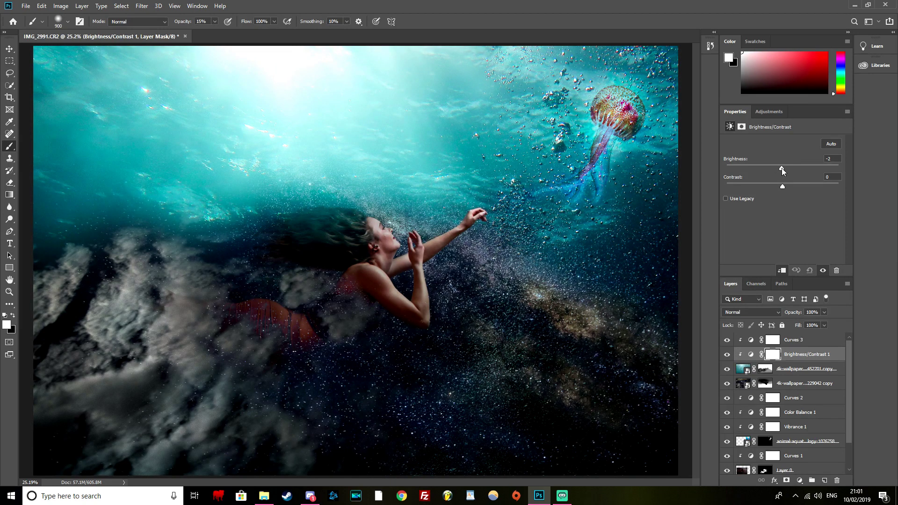